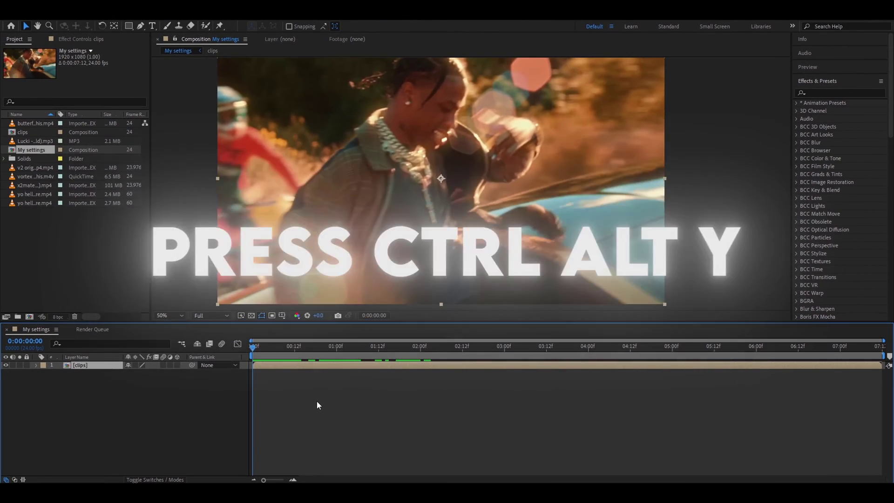
- Create an adjustment layer above the clips and apply the Transform effect to it
key(ctrl+alt+y)
click(826, 92)
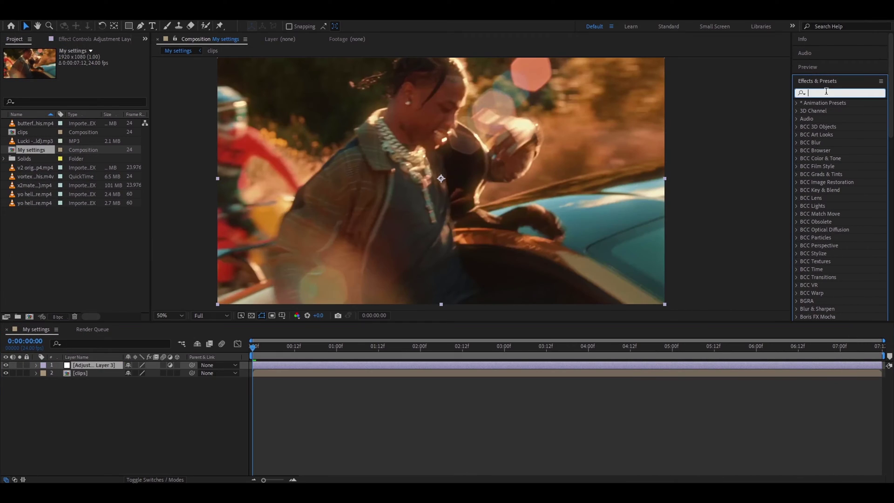
text(transform)
double_click(837, 126)
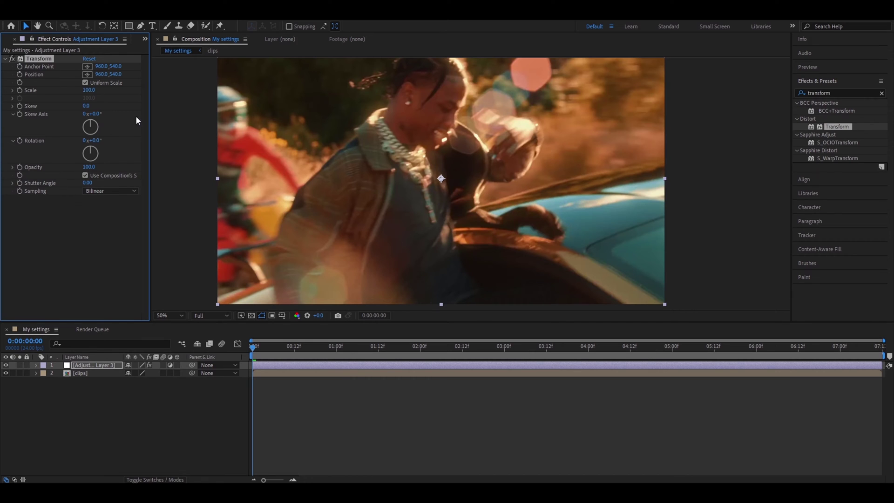
- Apply S_Invert with luma inversion off and Offset Darks set to -2.19
drag(829, 95, 756, 93)
text(s_invert)
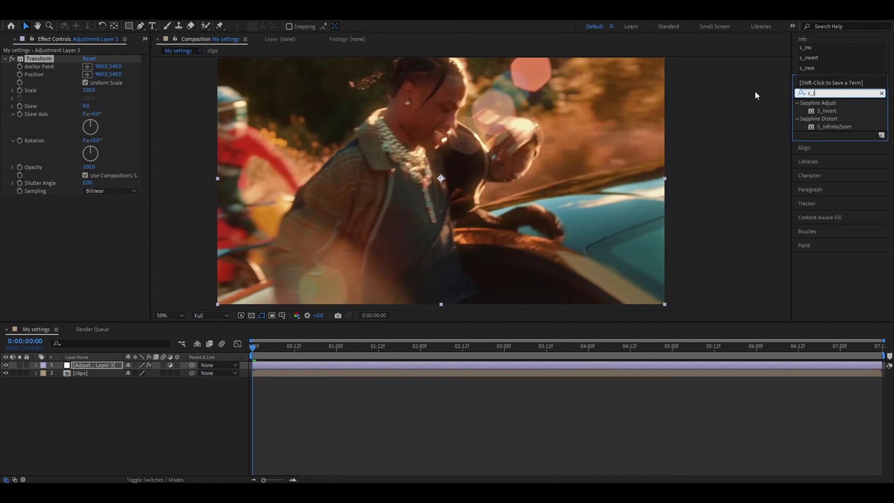
double_click(827, 111)
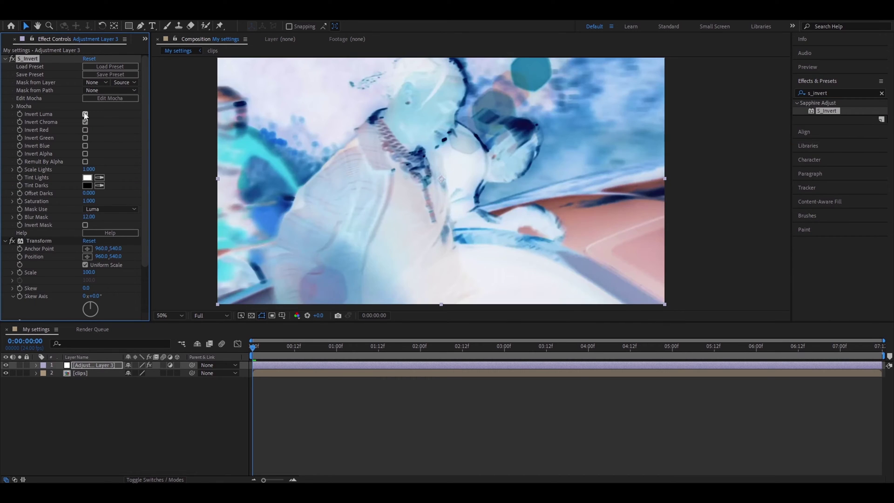
click(84, 114)
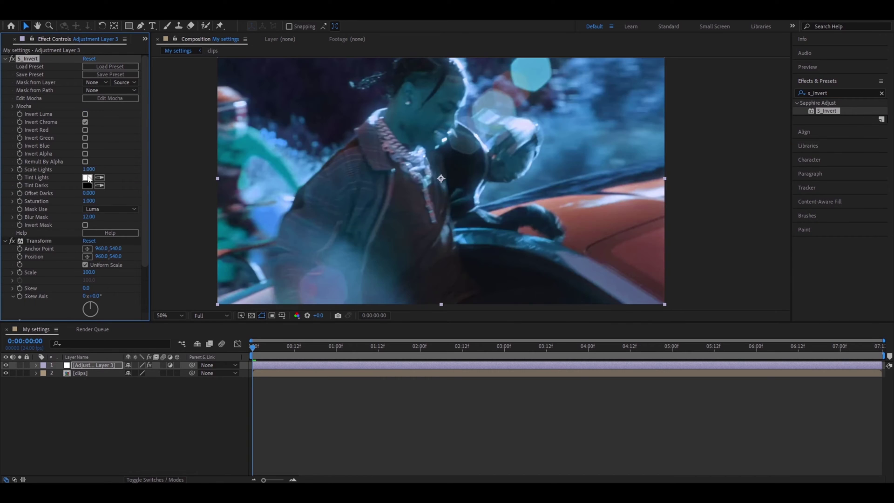
click(89, 193)
text(-2.19)
key(Return)
- Apply Deep Glow to the adjustment layer with Exposure 1.4
drag(829, 94, 697, 88)
text(deep glow)
double_click(830, 111)
click(89, 75)
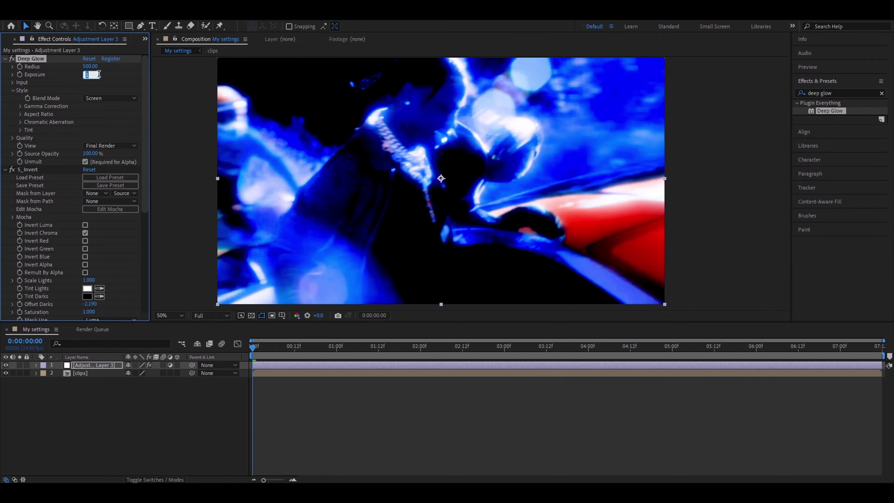
text(1.4)
key(Return)
- Add a Warp effect with Bend 1 and the FishEye warp style
key(ctrl+f)
text(warp)
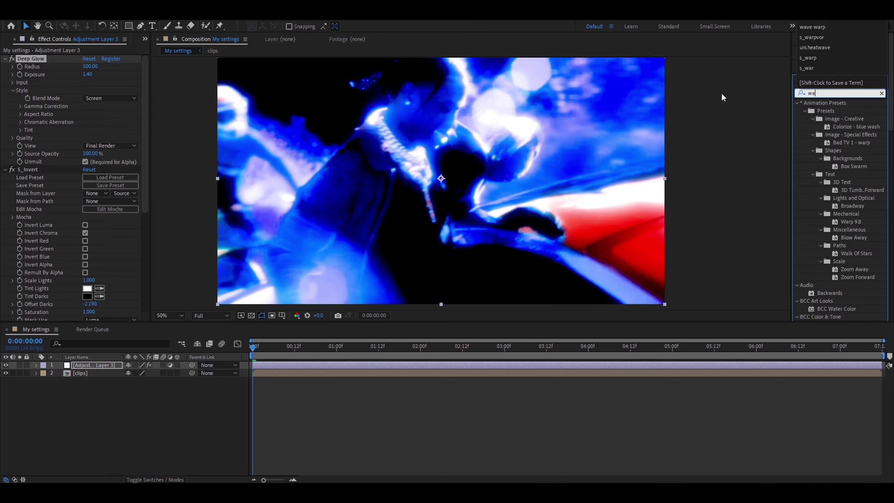
drag(823, 198, 70, 59)
click(88, 82)
text(1)
key(Return)
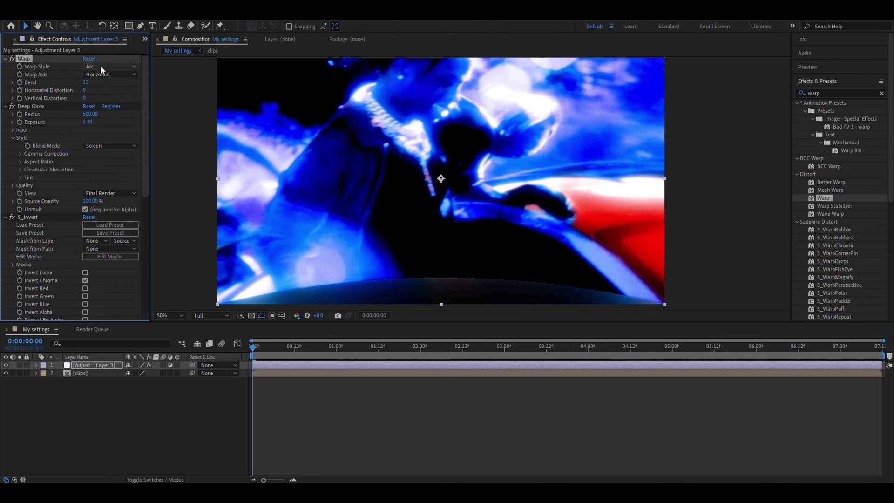
click(100, 66)
click(110, 194)
key(ctrl+f)
- Add CC Vignette to the adjustment layer with Amount 255
text(cc vign)
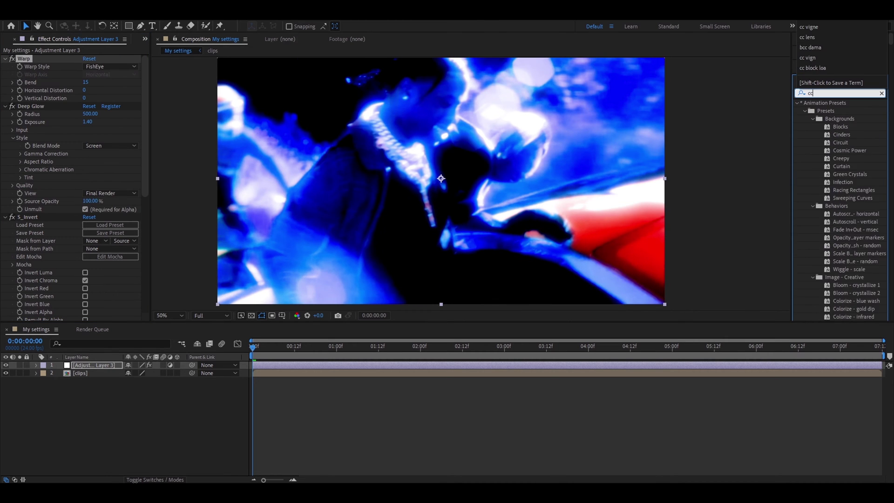
drag(831, 142, 38, 88)
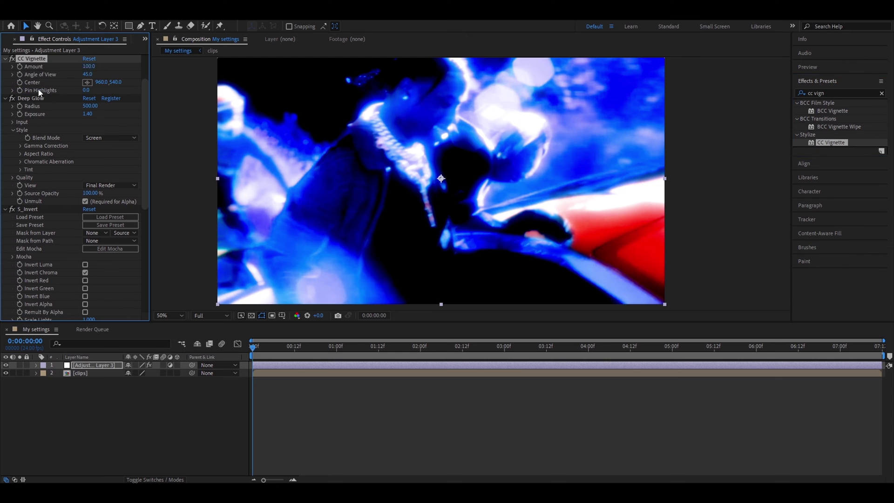
click(89, 67)
text(255)
key(Return)
- Add S_Flicker with an Amplitude of 0.8
drag(827, 93, 714, 87)
text(s_flicker)
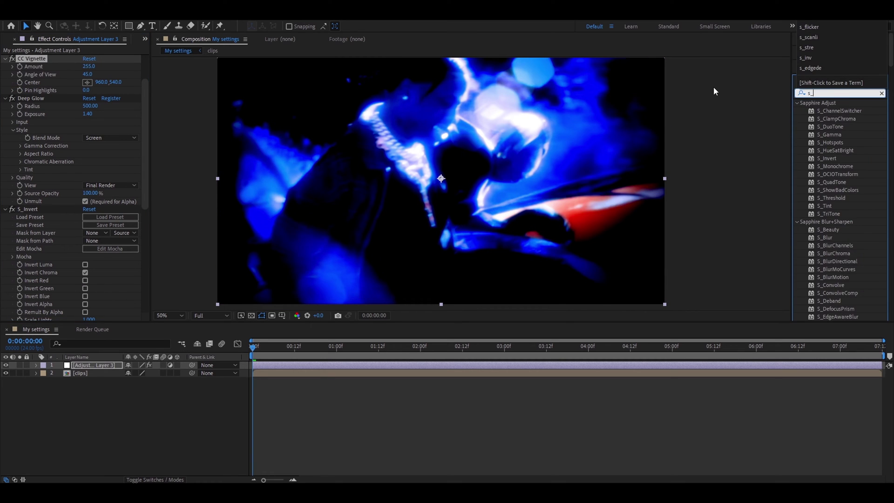
drag(828, 111, 50, 62)
click(90, 82)
text(0)
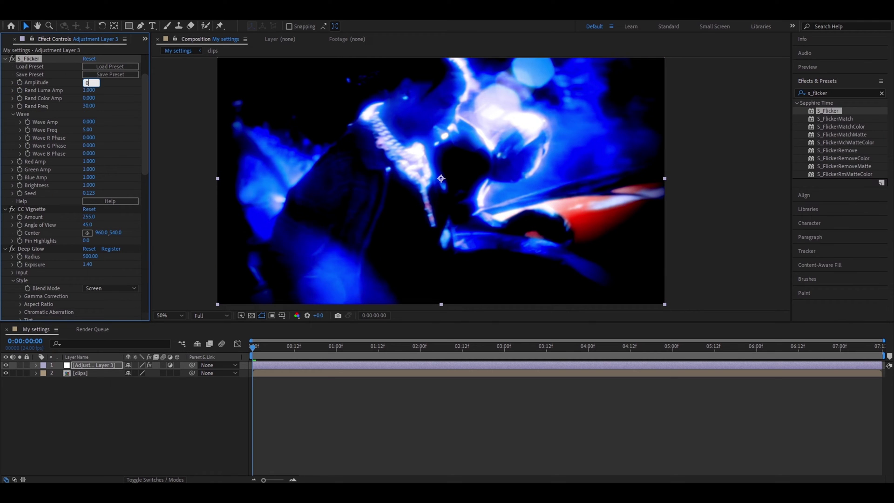
text(.8)
key(Return)
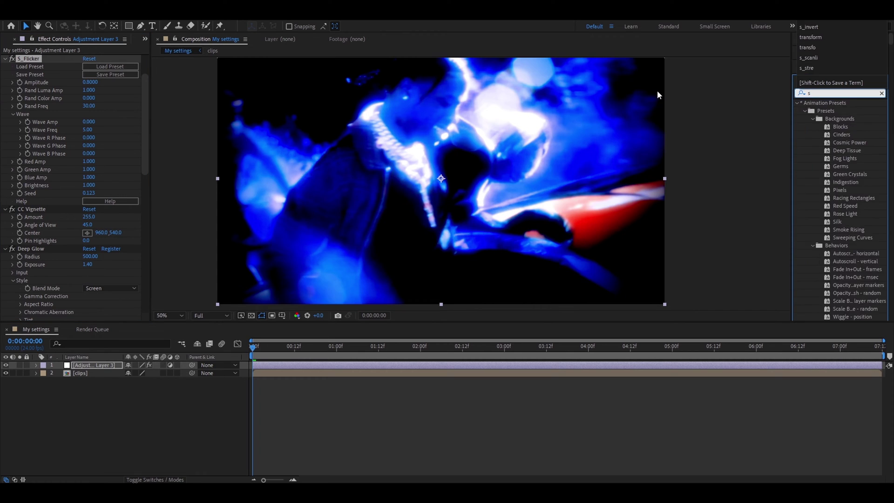
- Add S_ScanLines to the adjustment layer, removing an unwanted effect from the stack
text(s_scanlin)
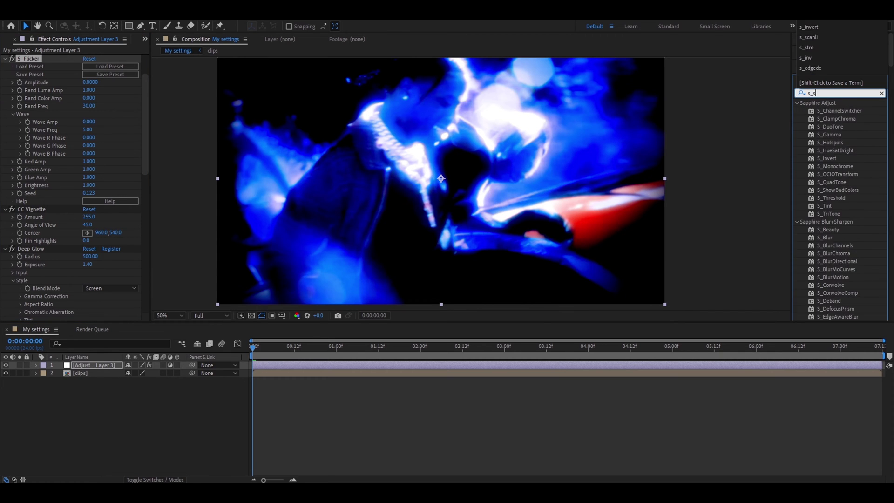
drag(831, 110, 28, 202)
click(27, 202)
click(27, 154)
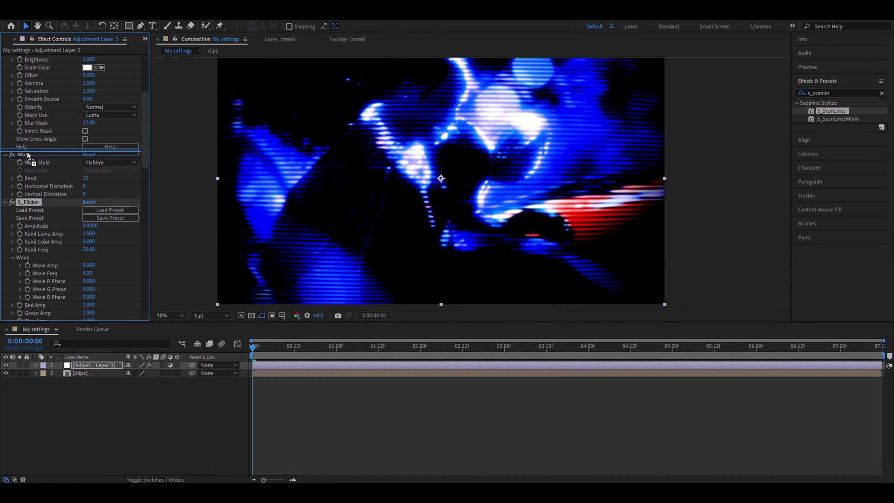
key(Delete)
scroll(23, 117, up, 5)
click(22, 59)
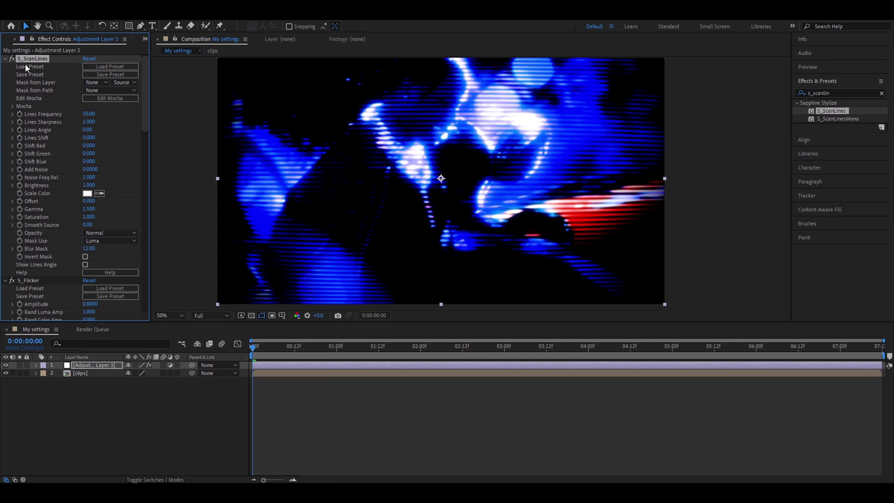
- Set S_ScanLines Lines Frequency to 70 and Lines Sharpness to 1.3
click(87, 114)
text(70)
key(Return)
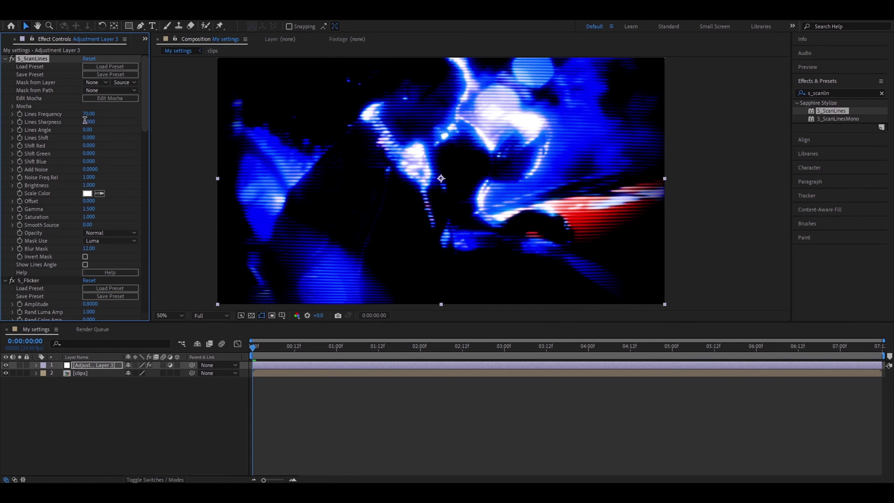
click(96, 120)
key(Return)
- Add a second Transform effect to the adjustment layer
drag(832, 93, 751, 88)
text(transform)
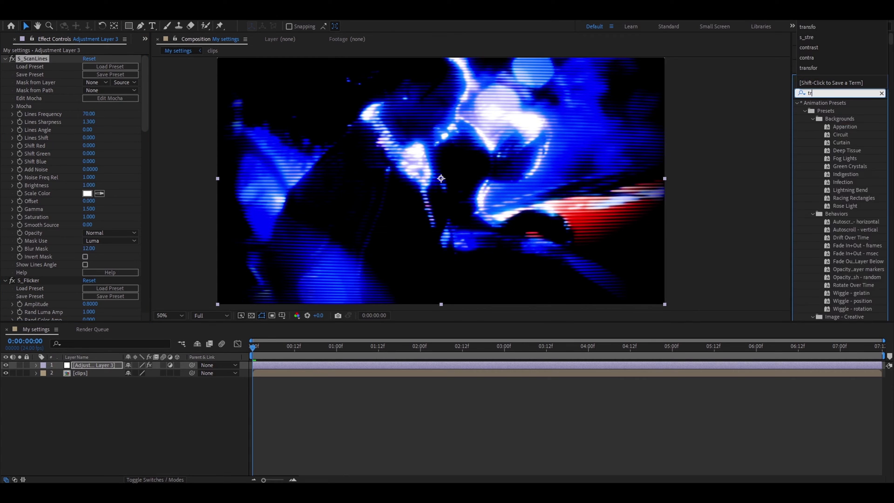
drag(837, 127, 47, 60)
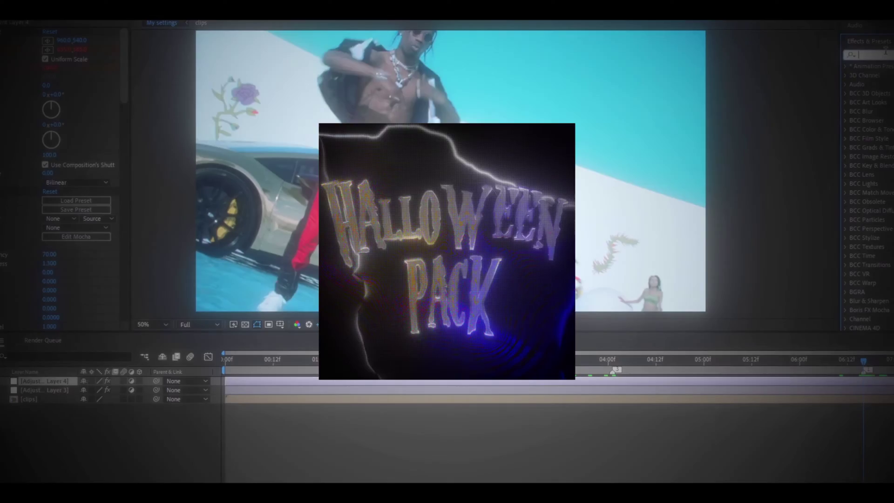
- Create an adjustment layer and apply Halloween_Effect_12 after undoing Halloween_Effect_11
text(halloween)
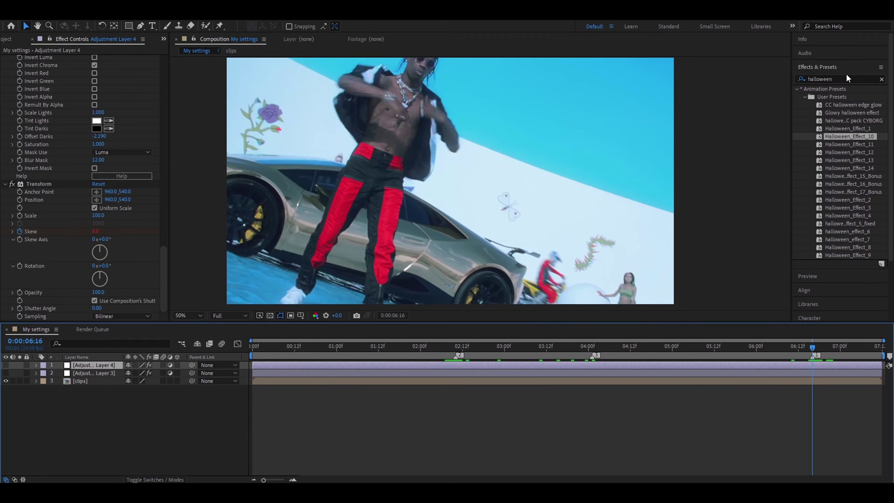
key(ctrl+alt+y)
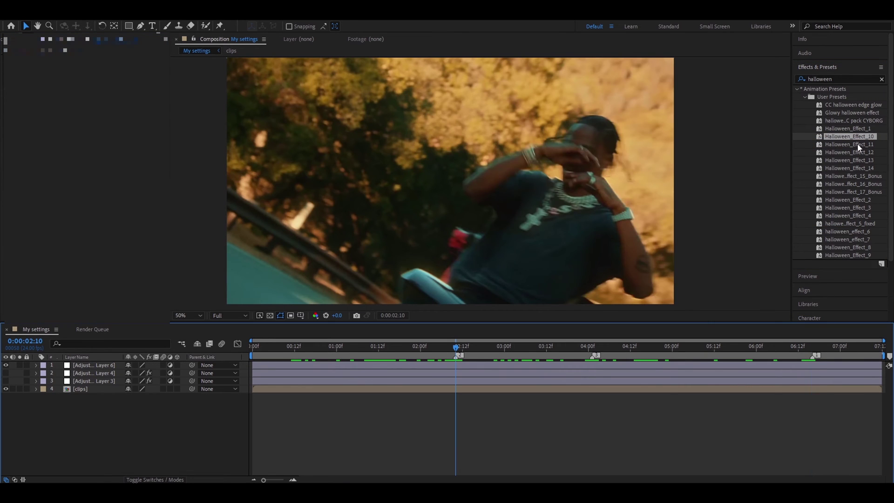
drag(857, 144, 460, 365)
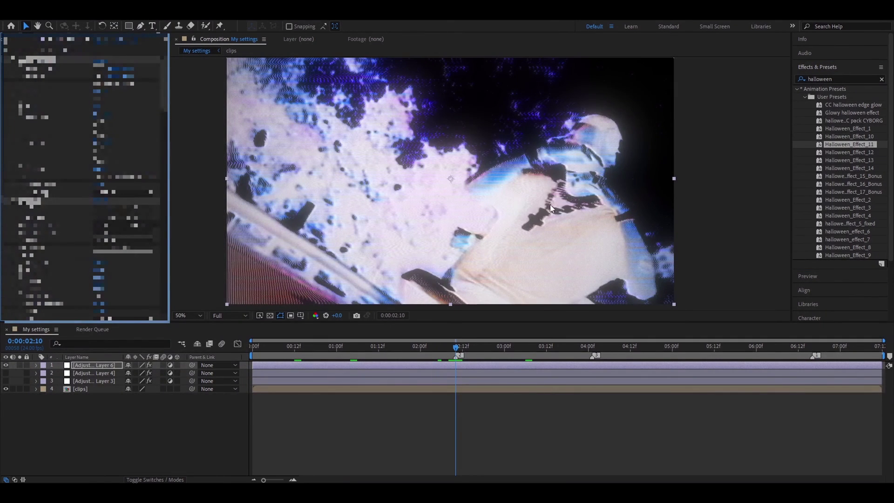
key(ctrl+z)
key(3)
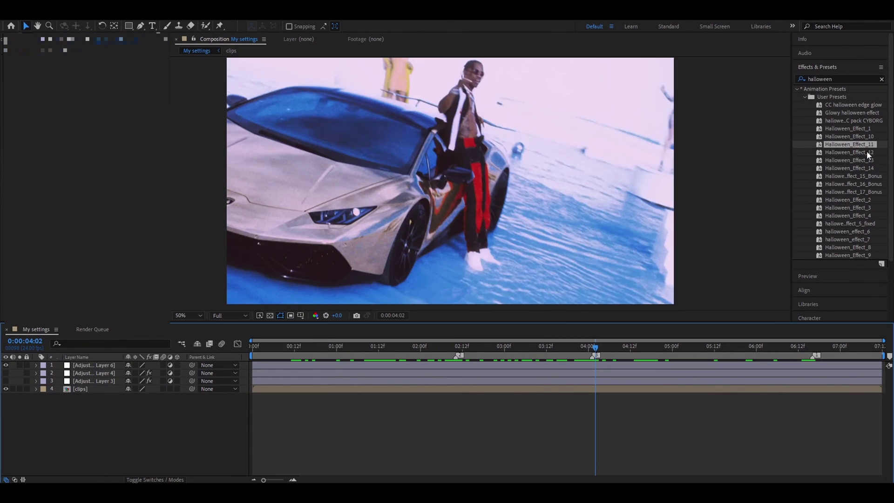
mouse_move(850, 153)
mouse_down()
mouse_move(792, 179)
mouse_move(595, 366)
mouse_up()
click(606, 345)
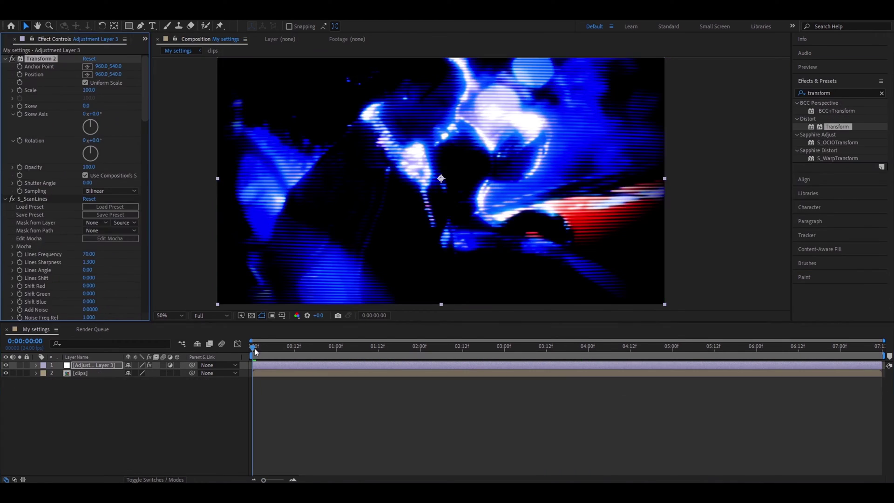
- Preview the clip and reveal S_Invert and Deep Glow Exposure properties in the timeline
drag(253, 346, 417, 348)
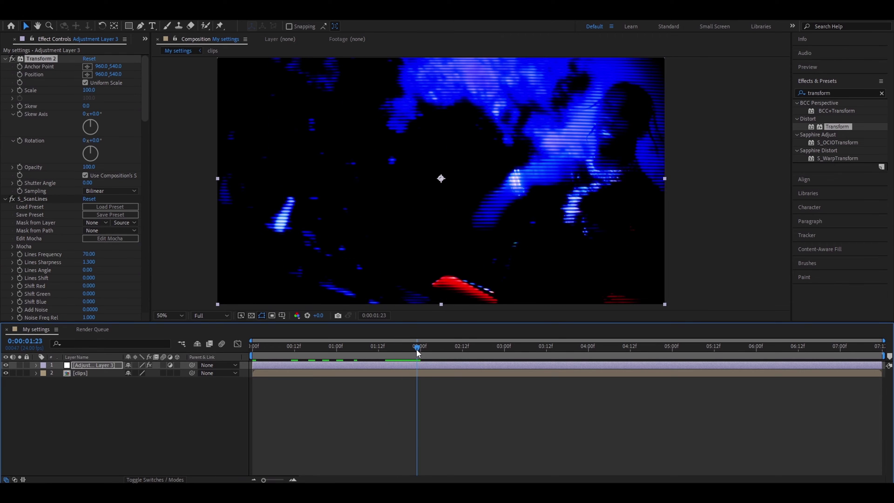
key(e)
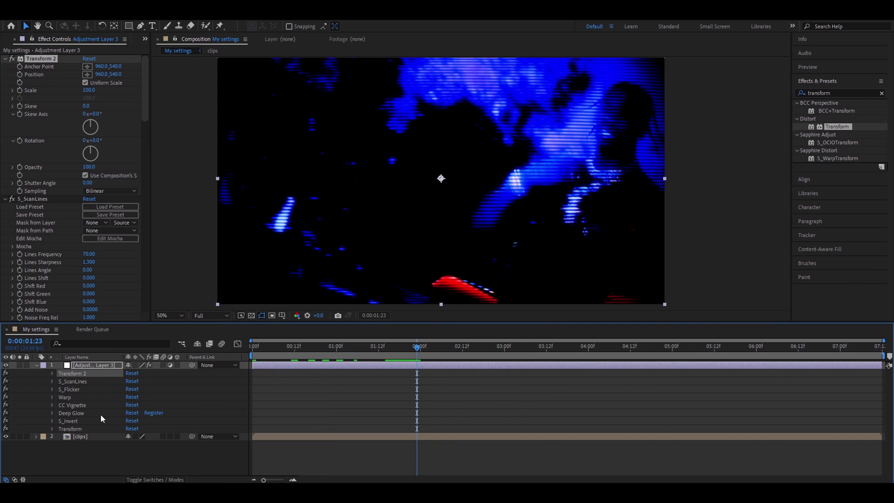
click(51, 421)
scroll(58, 438, down, 6)
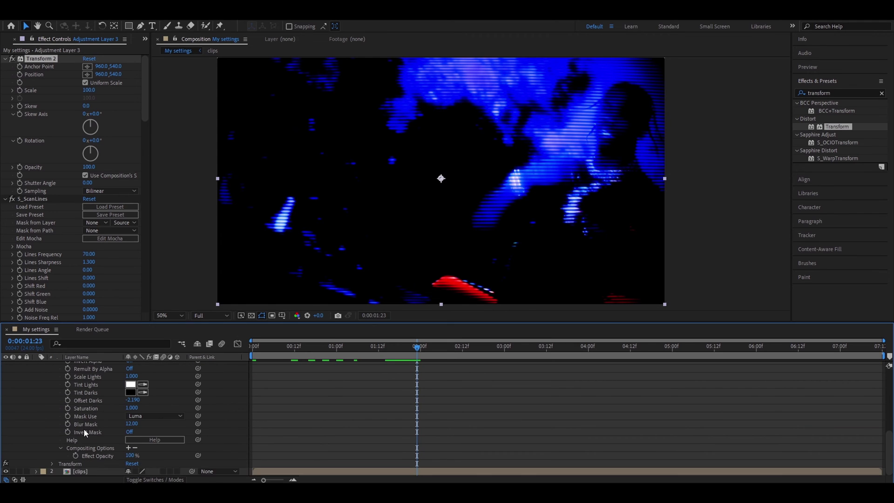
scroll(57, 432, up, 6)
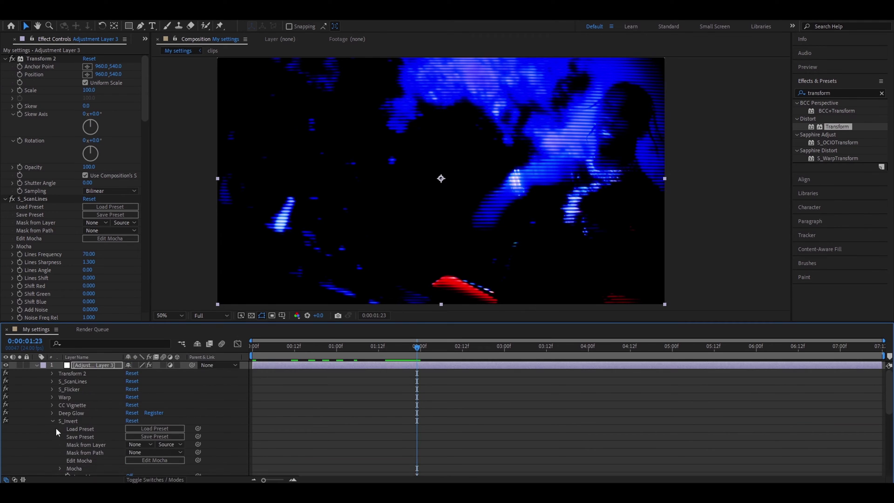
click(50, 412)
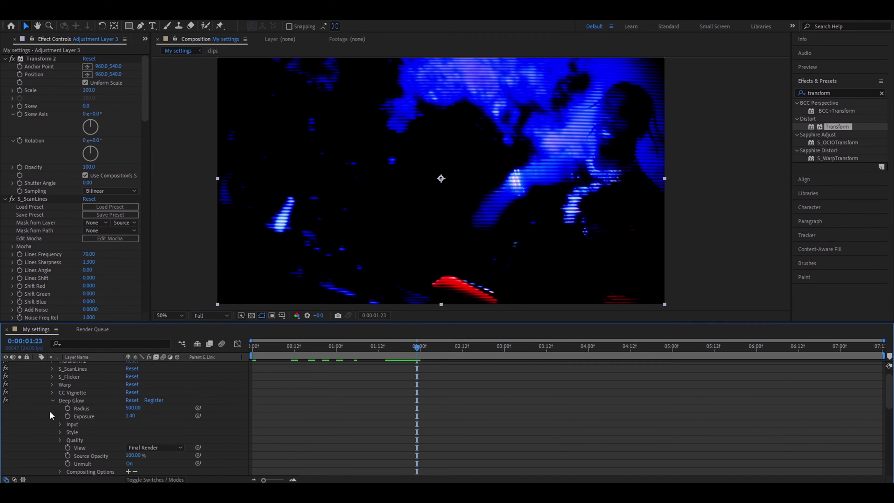
click(73, 416)
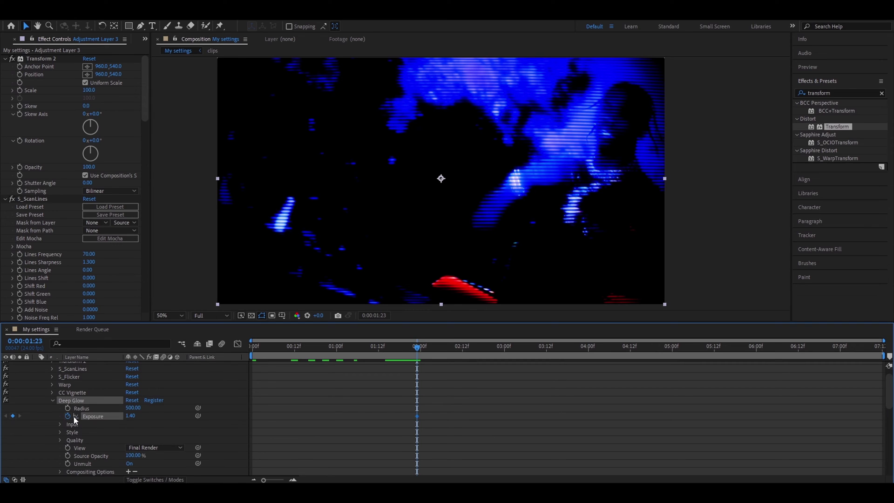
- Set a Skew keyframe of 0 on the second Transform effect at 01:23
click(41, 59)
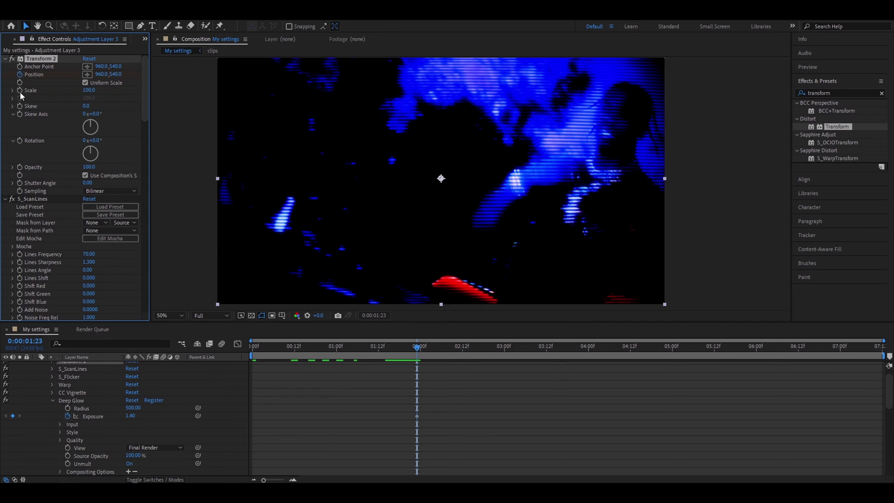
scroll(28, 139, down, 10)
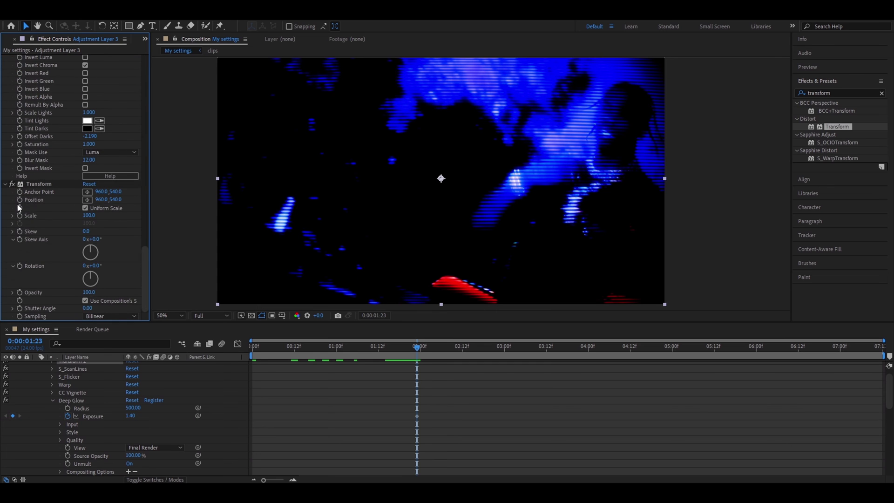
click(20, 231)
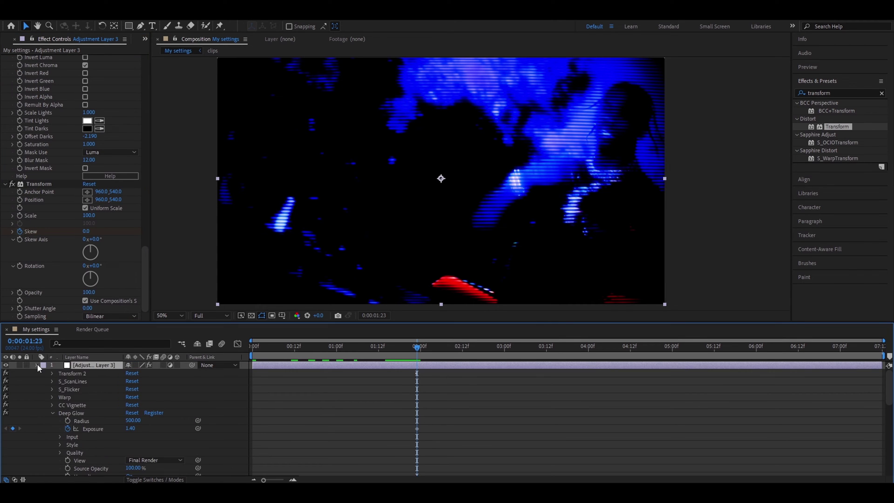
- At 02:00, key Scale 173 and Position 1053, 763
key(u)
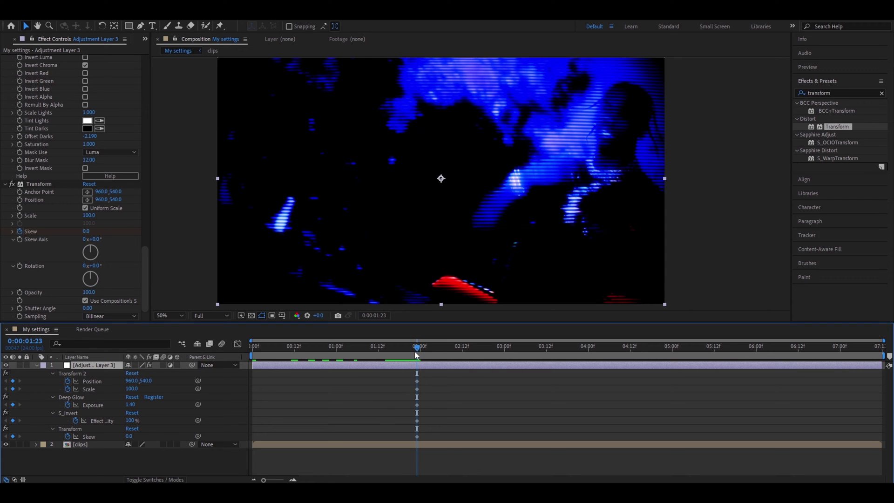
drag(418, 354, 421, 354)
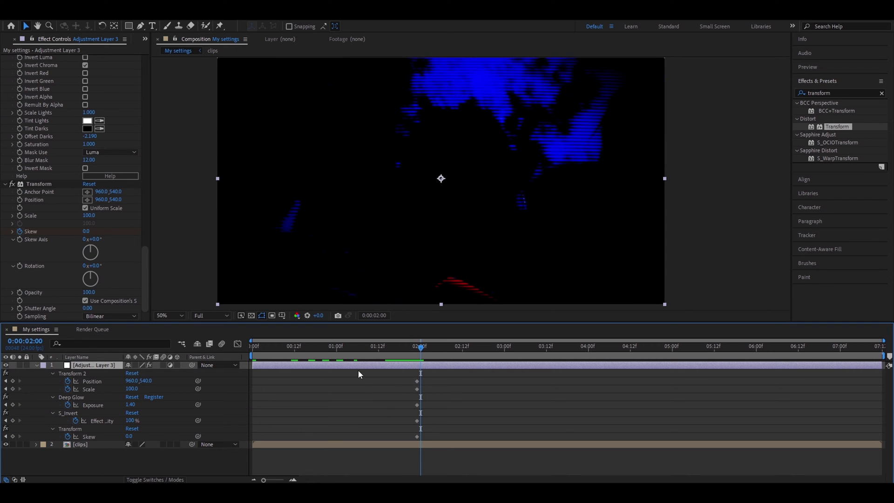
click(131, 389)
text(173)
key(Return)
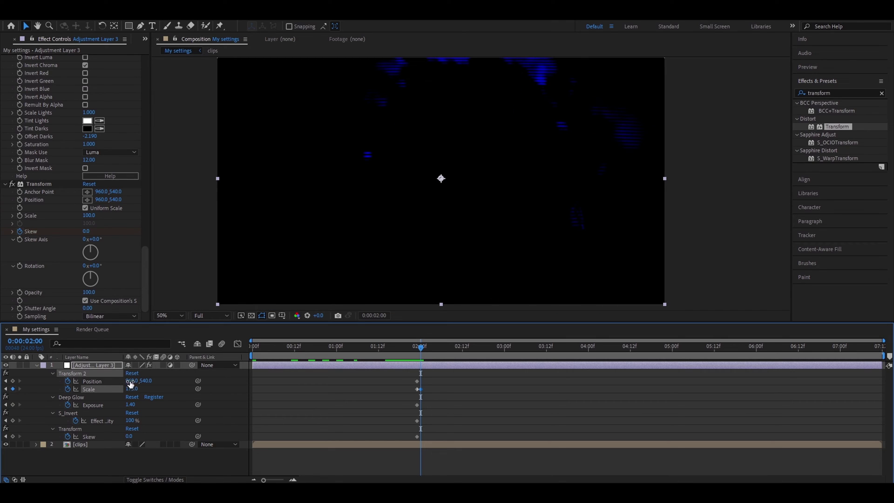
click(133, 381)
text(105)
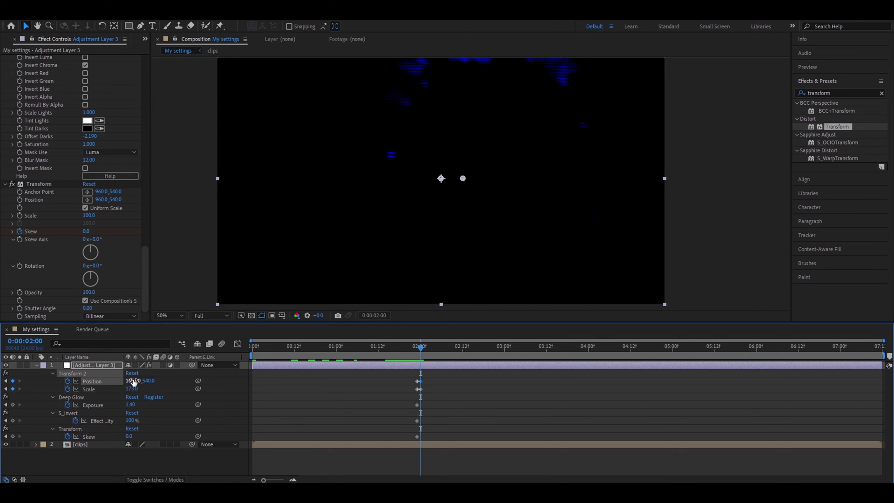
click(153, 381)
text(763)
key(Return)
- At 02:04, key Scale to 200
drag(423, 350, 438, 347)
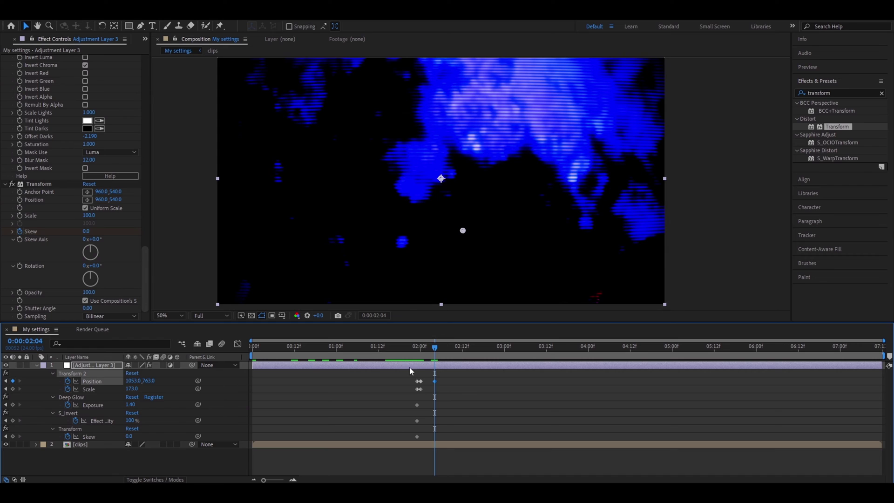
click(129, 388)
text(200)
key(Return)
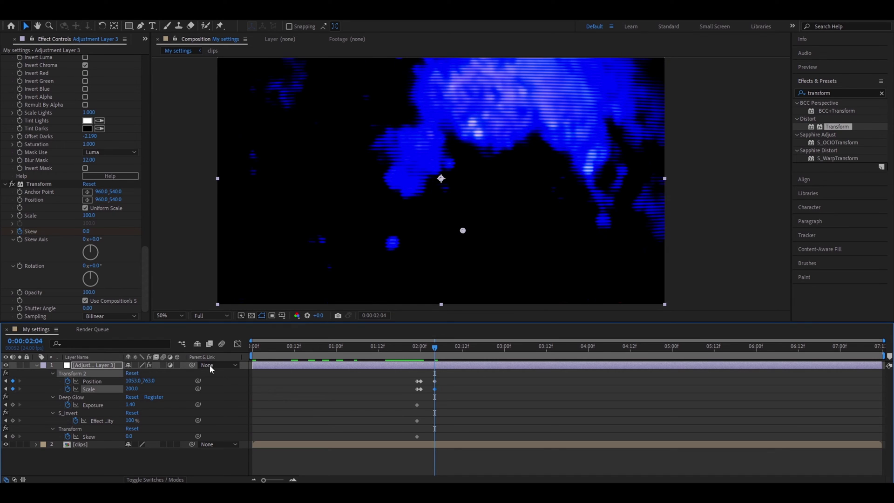
- At 02:05, key Position 635, 585 and Scale 164
drag(432, 351, 438, 348)
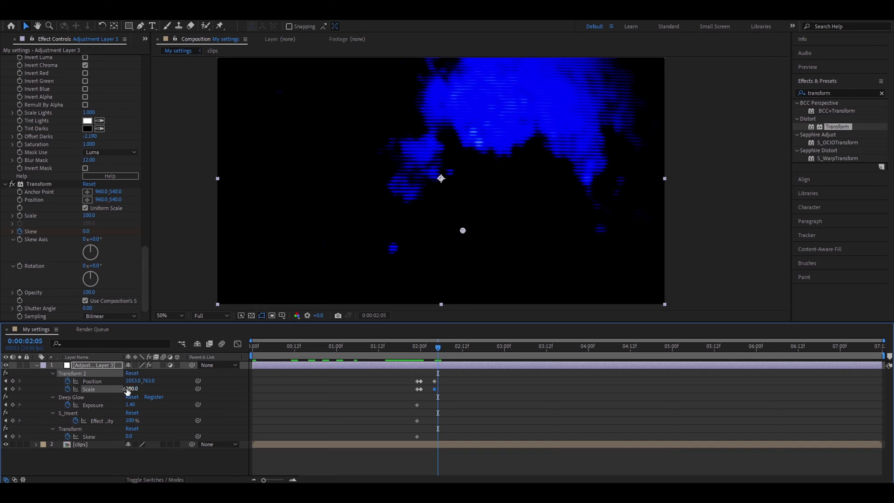
click(134, 381)
text(635)
key(Tab)
text(5)
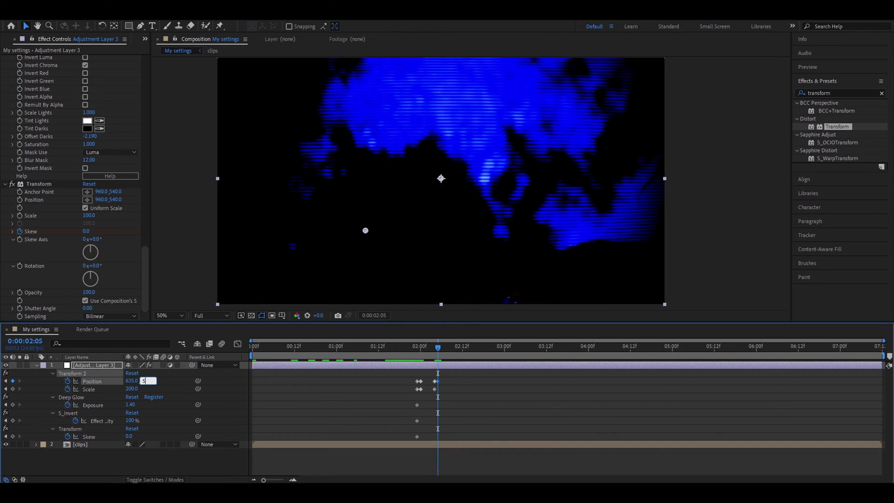
text(85)
key(Tab)
text(164)
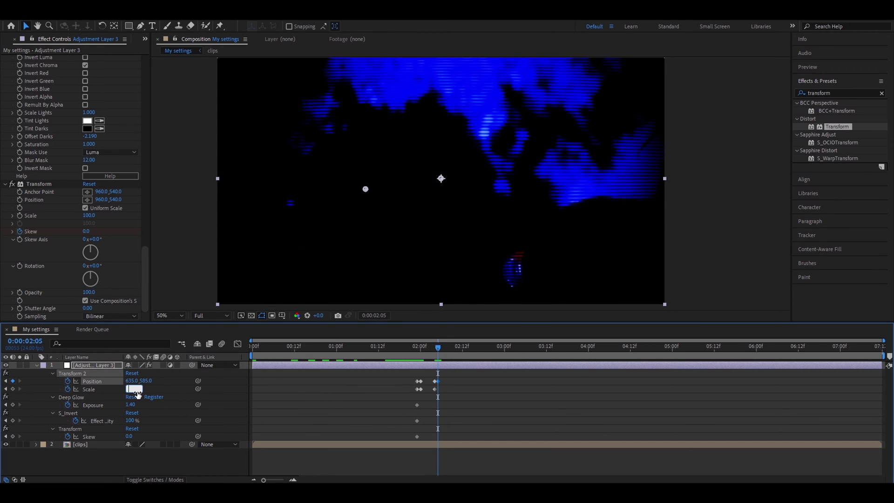
key(Return)
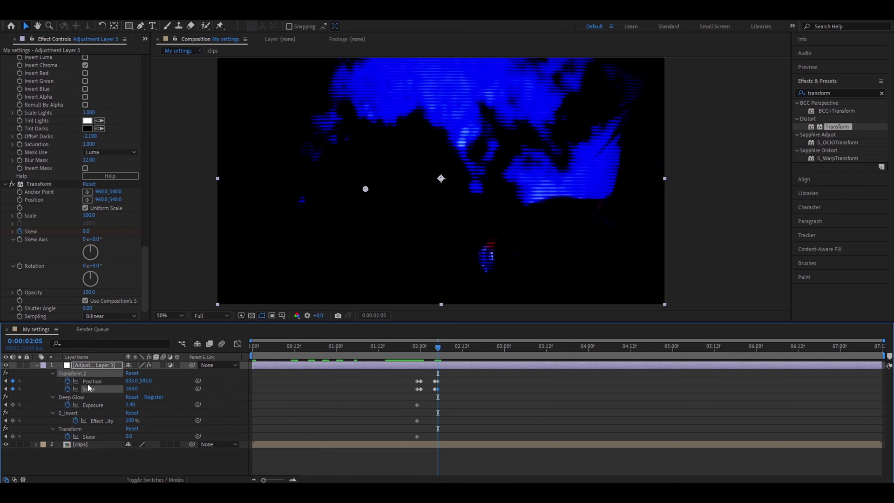
- At 02:05, key Deep Glow Exposure 0.5, S_Invert opacity 0% and Skew 6
click(131, 404)
text(0.5)
key(Return)
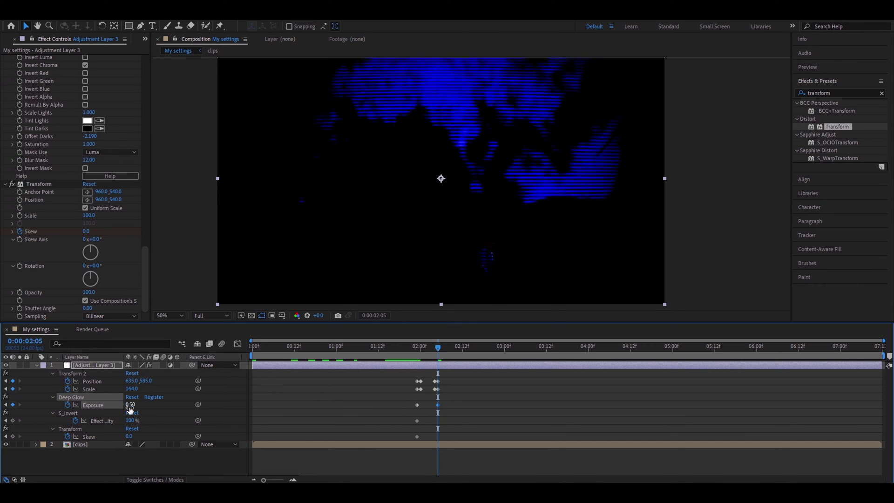
click(130, 421)
text(0)
key(Return)
click(132, 437)
text(6)
key(Return)
- Add a Skew keyframe of 6 back at 02:00
drag(438, 347, 420, 353)
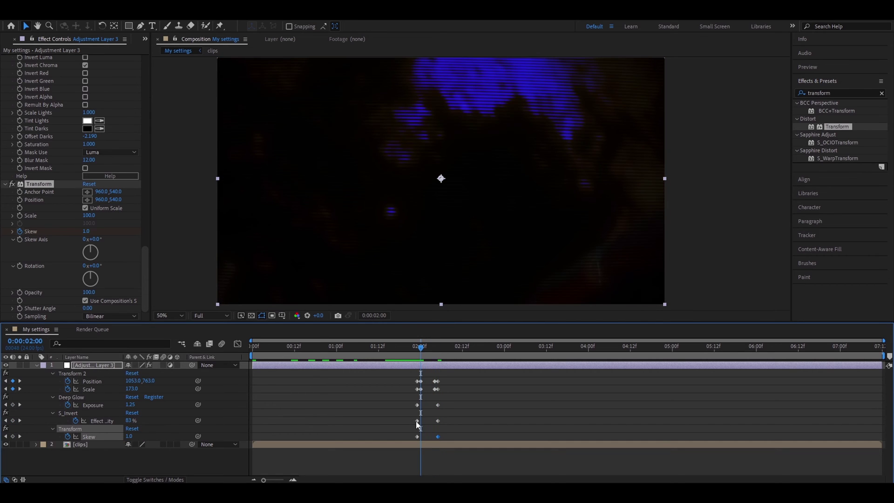
scroll(418, 422, up, 2)
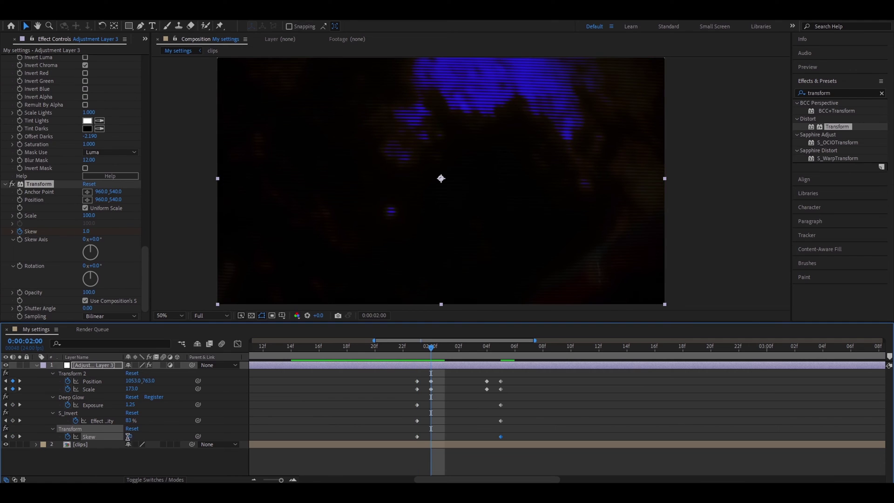
click(130, 437)
key(Return)
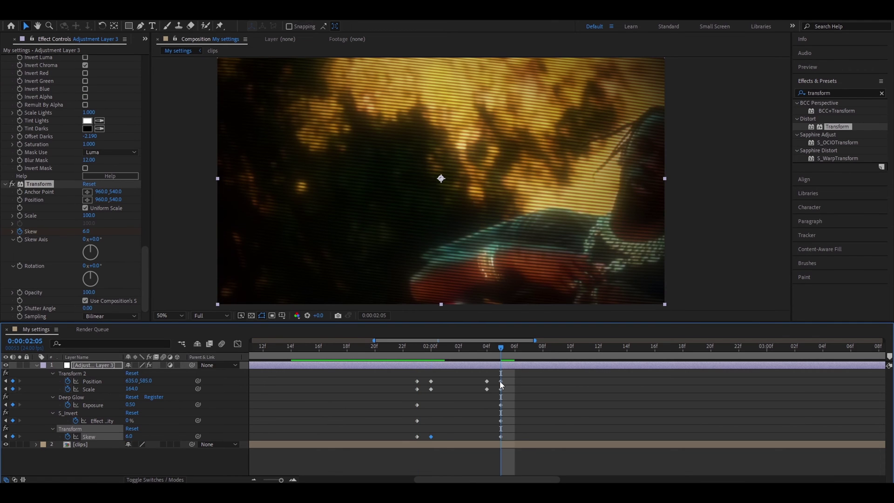
- At 02:06, return Position to 960, 540
click(500, 382)
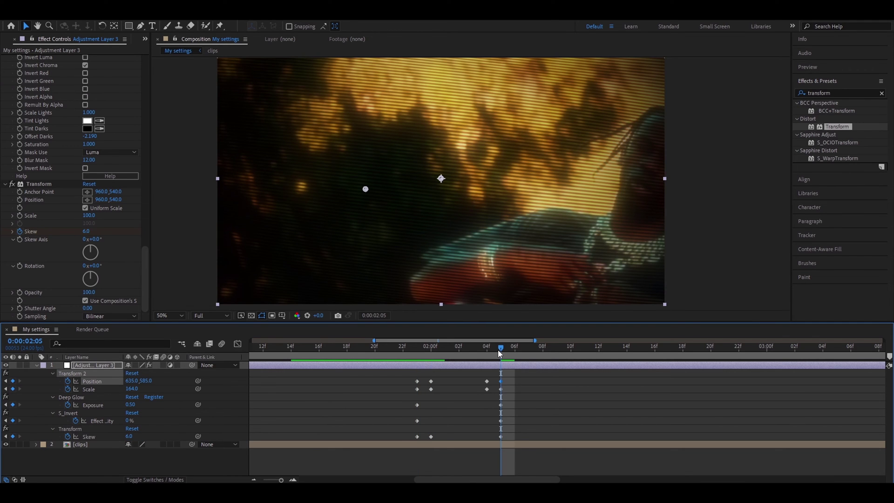
drag(500, 348, 509, 350)
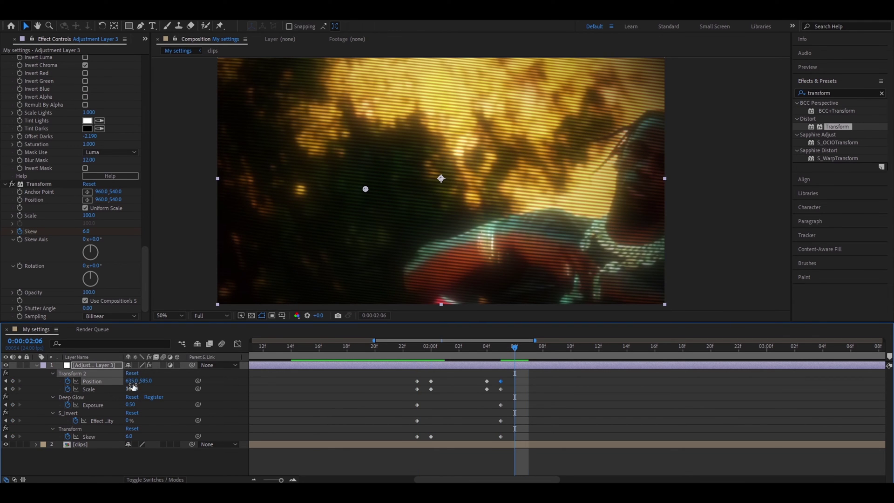
click(132, 382)
text(960)
click(148, 382)
click(146, 381)
text(5)
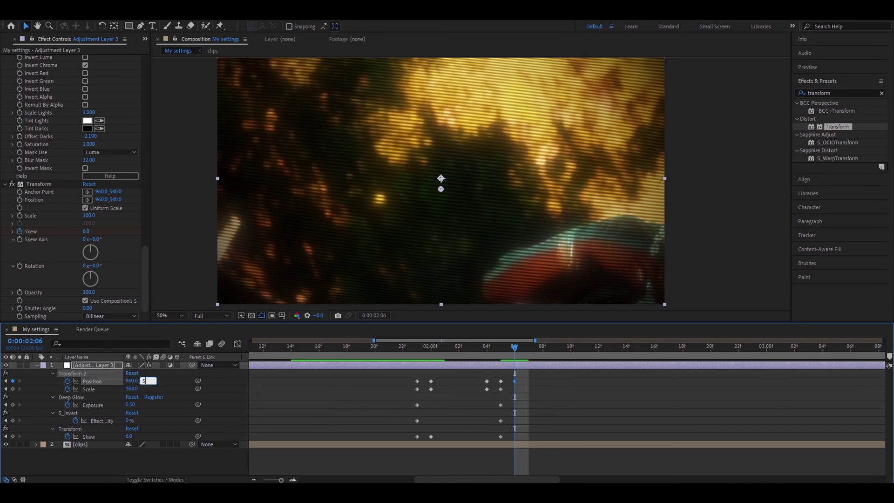
text(40)
click(133, 388)
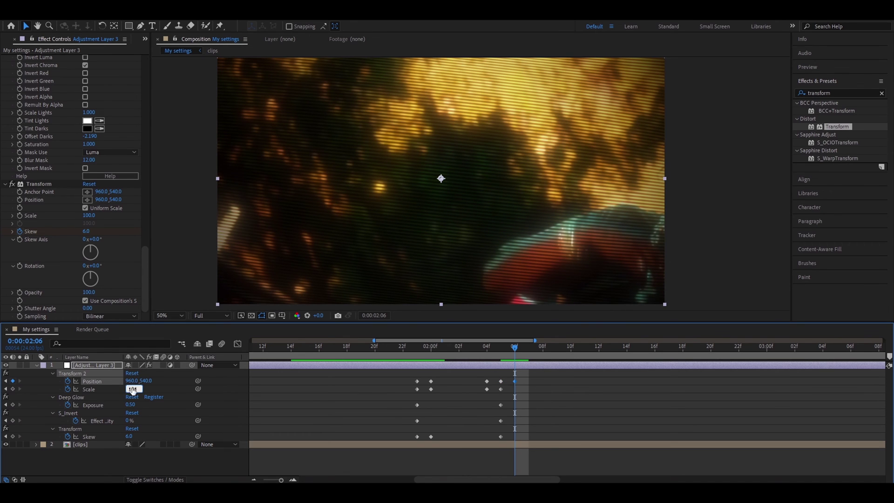
- At 02:06, reset Scale 100, Exposure 1.40, S_Invert opacity 100% and Skew 0
text(100)
click(132, 405)
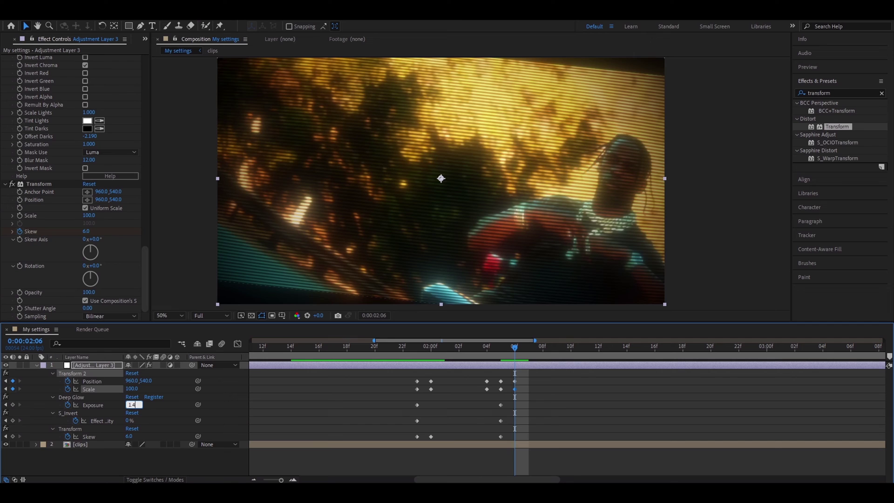
text(1.4)
click(129, 421)
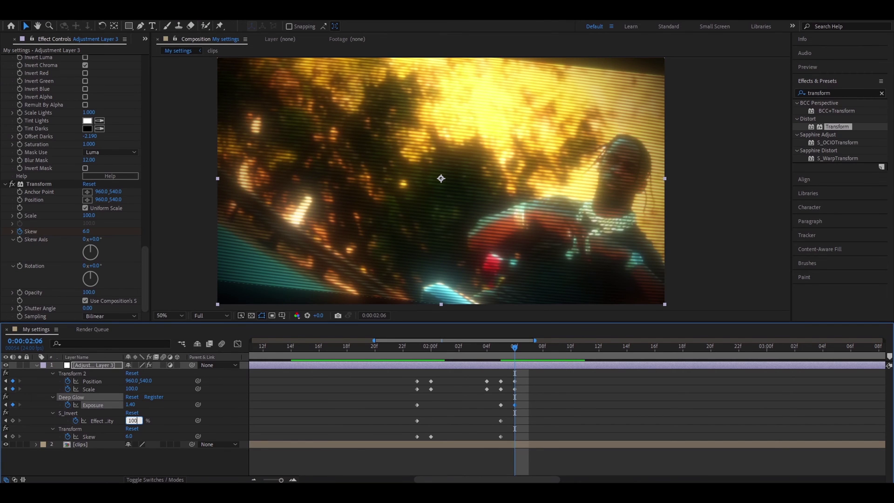
text(100)
click(133, 437)
text(0)
key(Return)
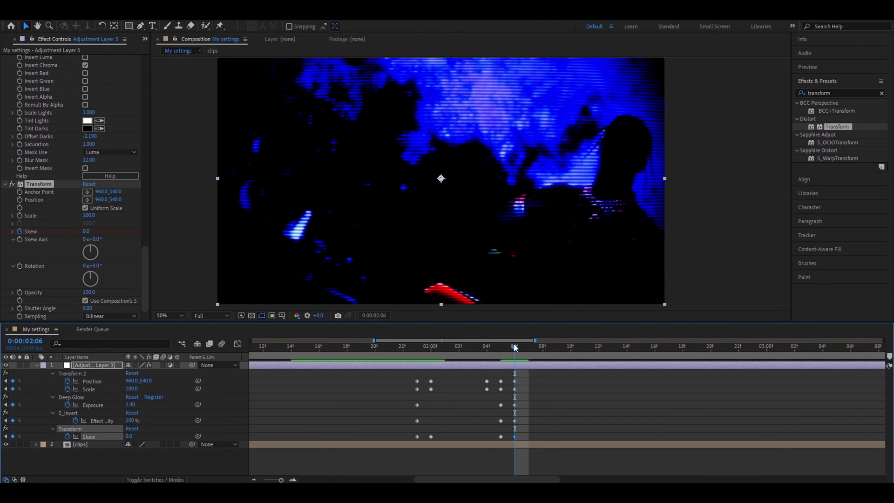
- Add hold keyframes for Position, Scale and Skew at 02:15
drag(519, 347, 572, 350)
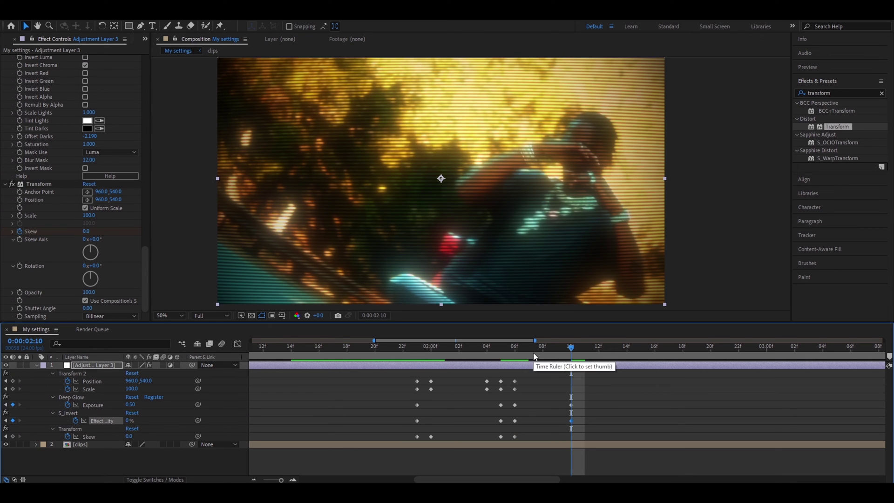
drag(572, 351, 641, 348)
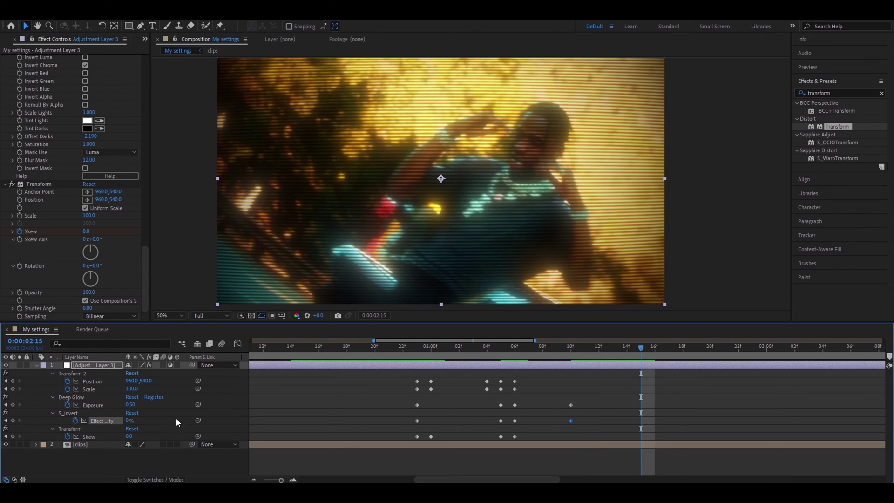
click(12, 381)
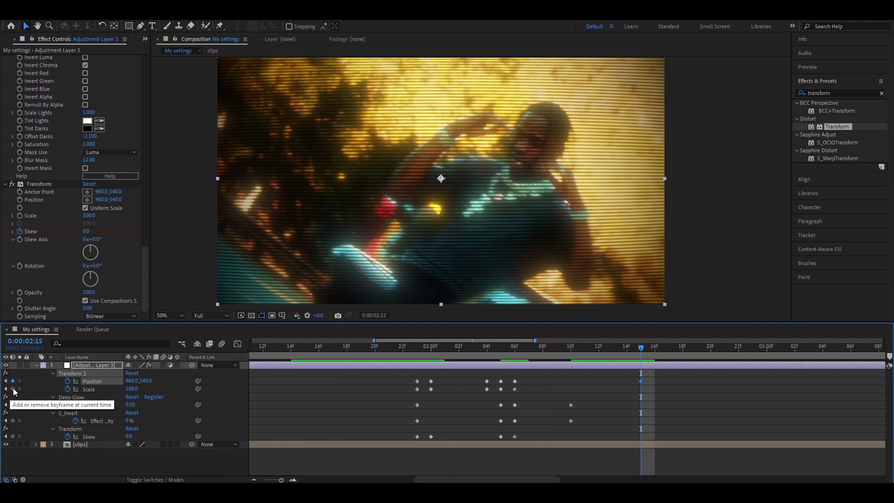
click(12, 389)
click(13, 437)
click(649, 348)
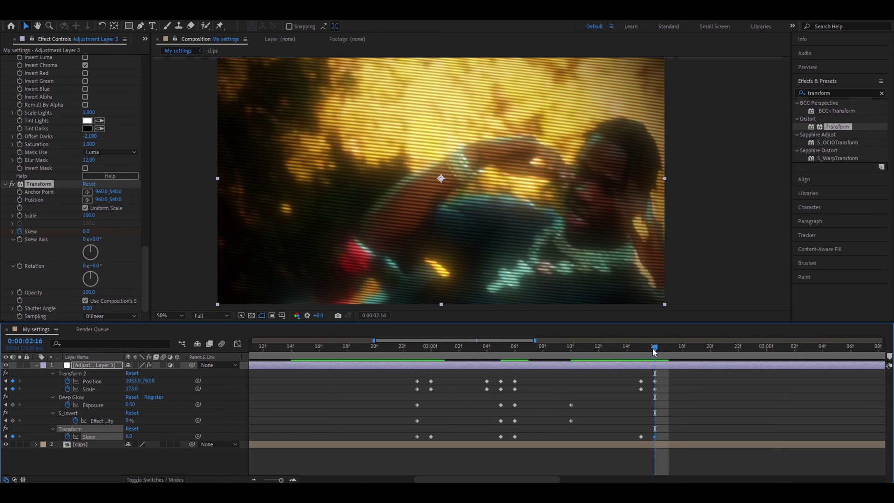
- Lower Scale to about 161 at 02:21, paste default Position, Scale, Skew at 02:22, then preview
drag(656, 349, 713, 348)
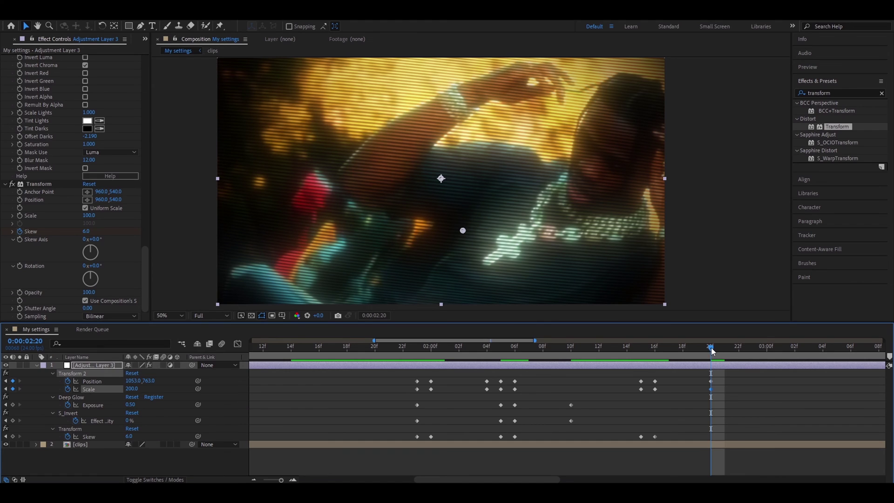
drag(712, 352, 724, 351)
drag(132, 390, 135, 391)
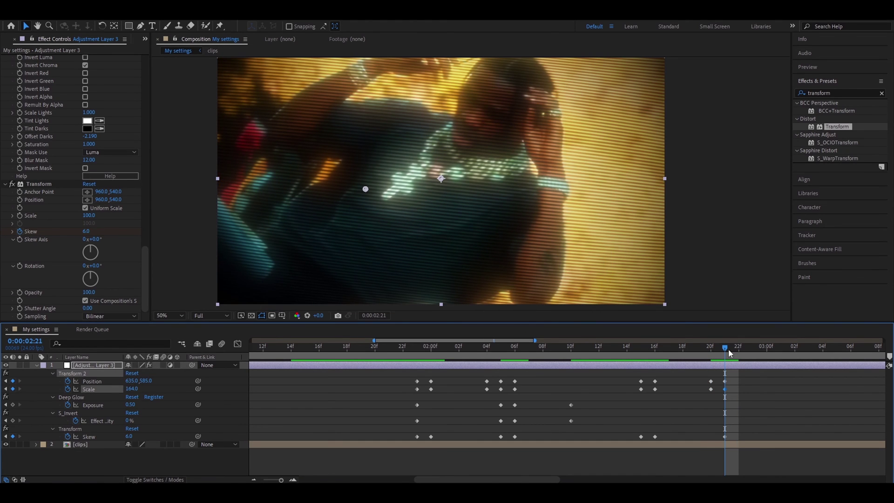
key(Page_Down)
key(ctrl+v)
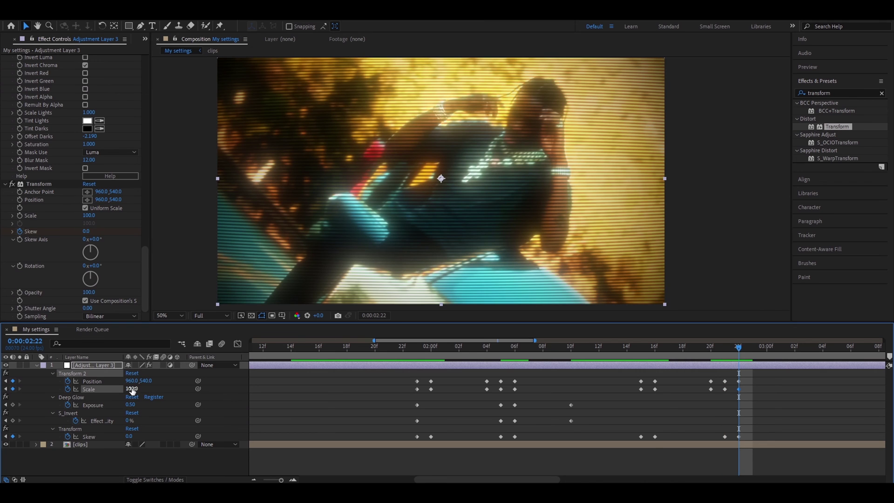
drag(740, 349, 417, 375)
- Give the Skew property a loopOut() expression so its glitch keyframes repeat
click(93, 382)
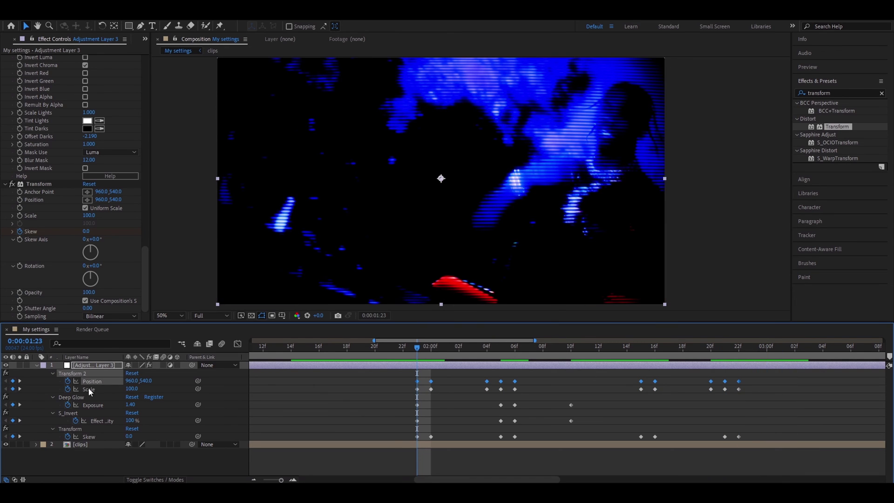
click(88, 436)
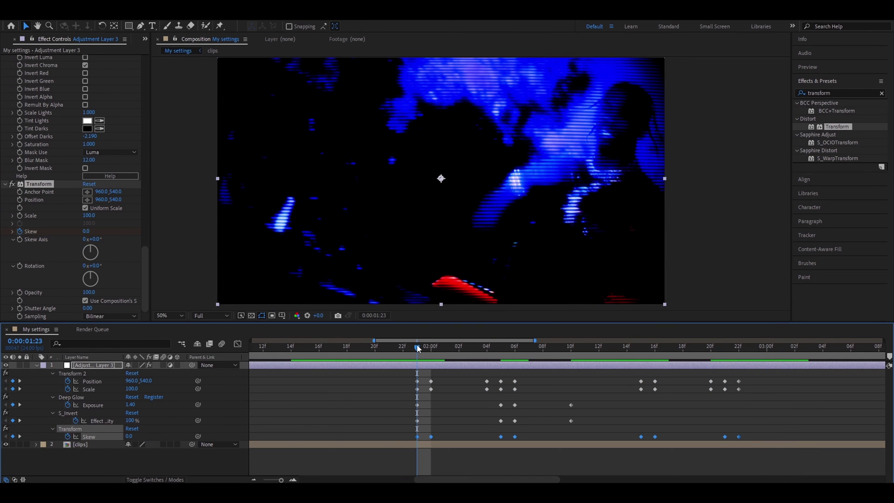
drag(418, 348, 735, 369)
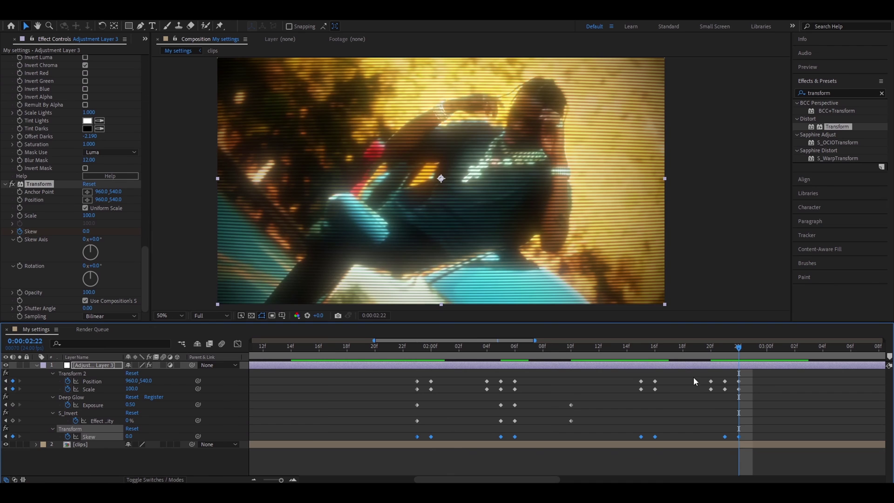
alt+click(68, 437)
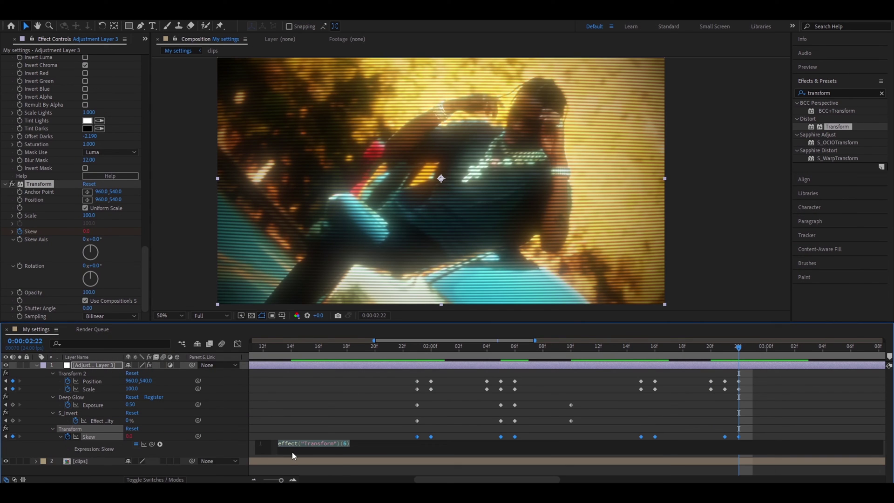
text(loopOut())
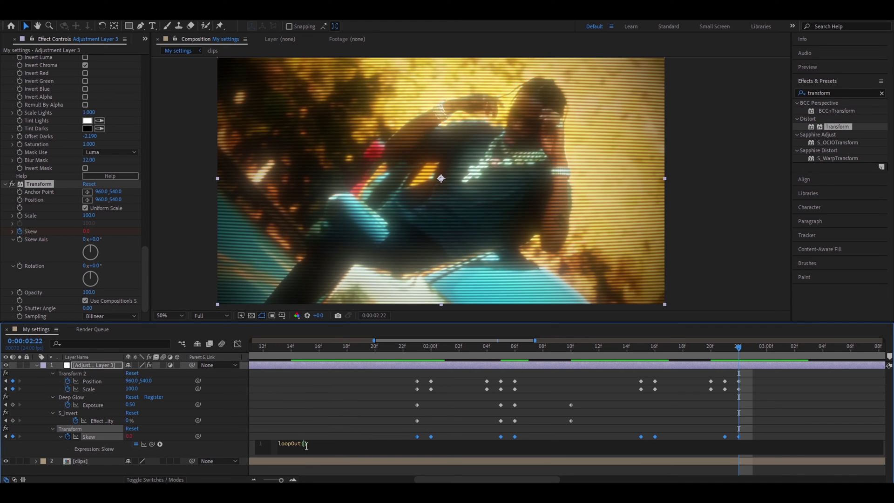
drag(744, 345, 574, 361)
- Add a loopOut() expression to the S_Invert Effect Opacity keyframes
click(571, 420)
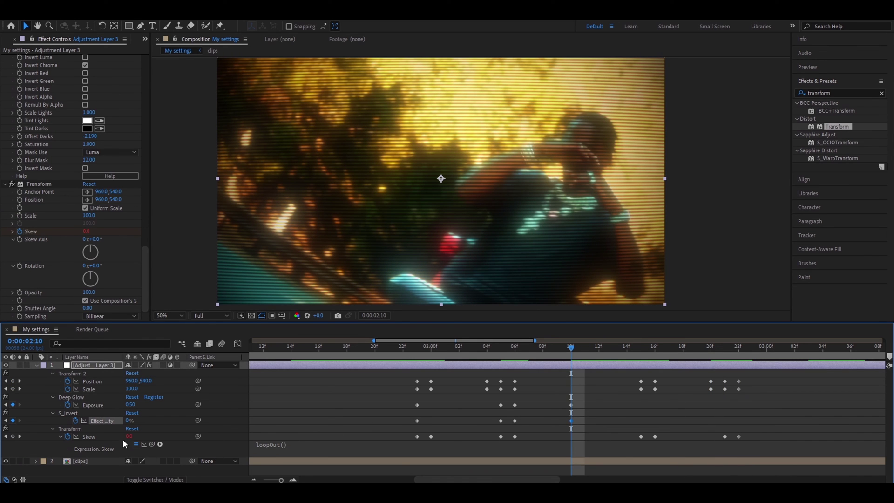
alt+click(75, 421)
text(loopo)
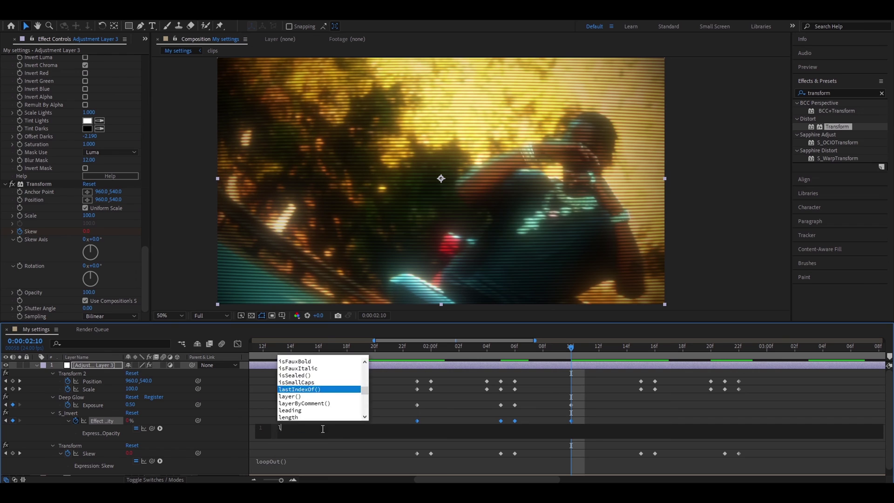
key(Return)
click(325, 411)
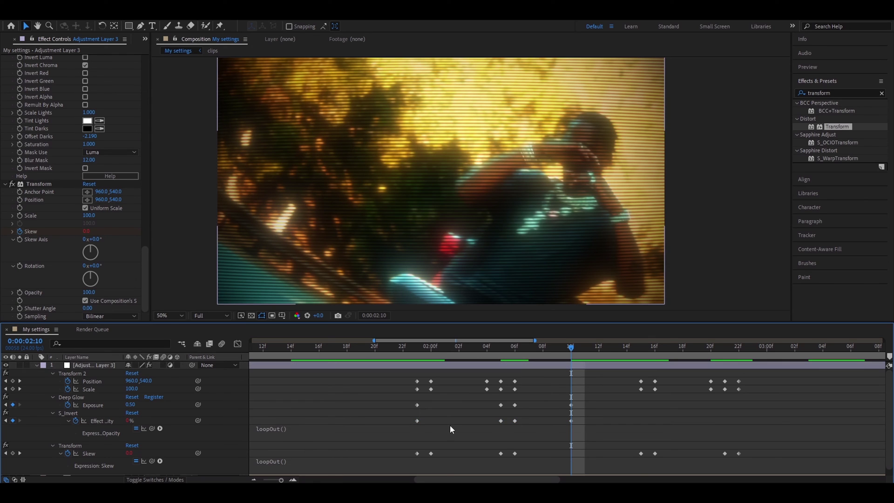
click(571, 405)
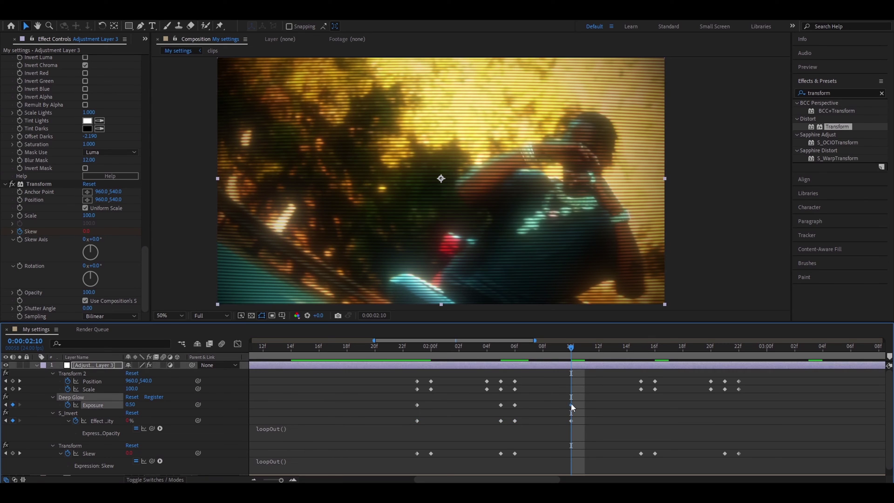
- Add a loopOut() expression to the Deep Glow Exposure keyframes
alt+click(68, 406)
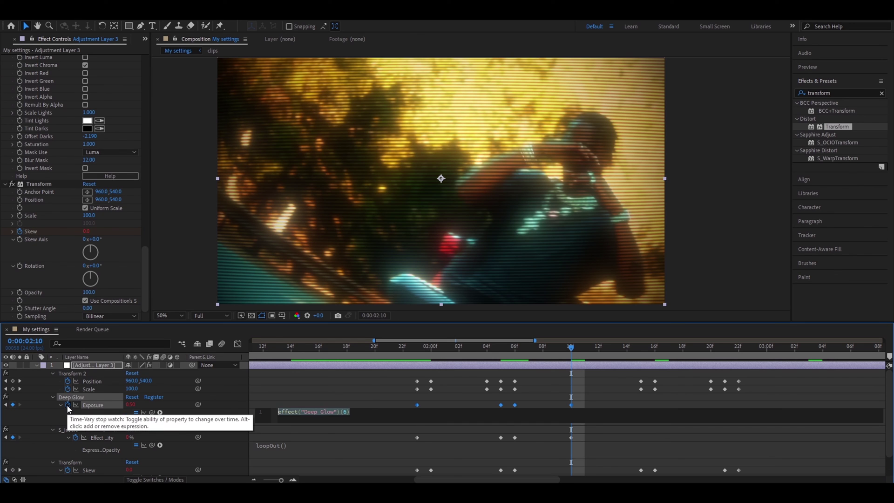
text(loopout)
key(Return)
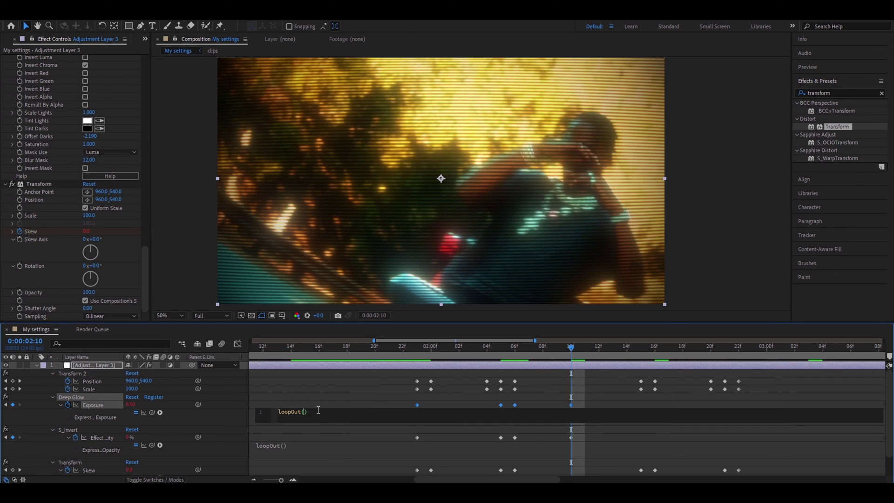
click(354, 397)
drag(573, 349, 742, 370)
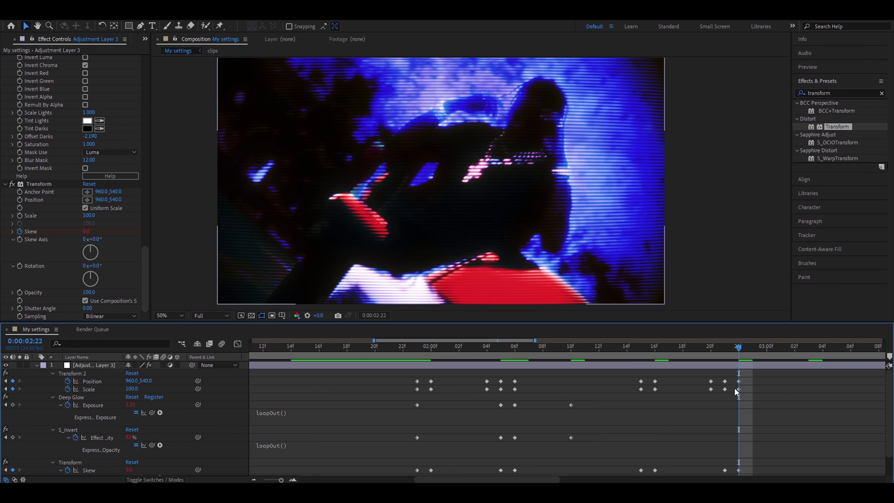
- Give the Transform 2 Scale and Position properties loopOut() expressions as well
click(736, 390)
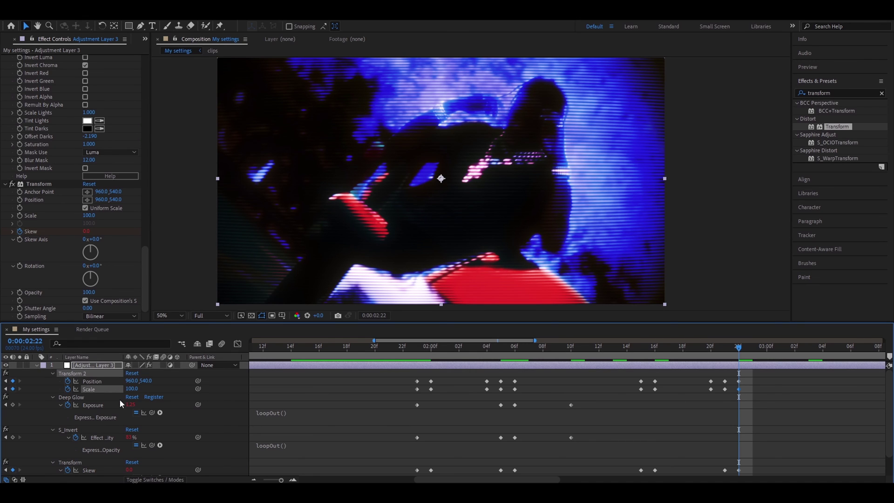
alt+click(67, 390)
text(loopOut())
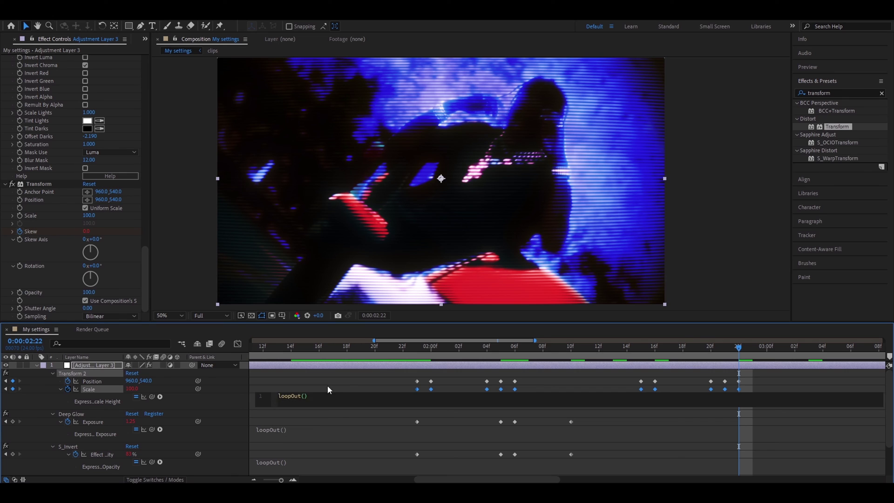
click(328, 390)
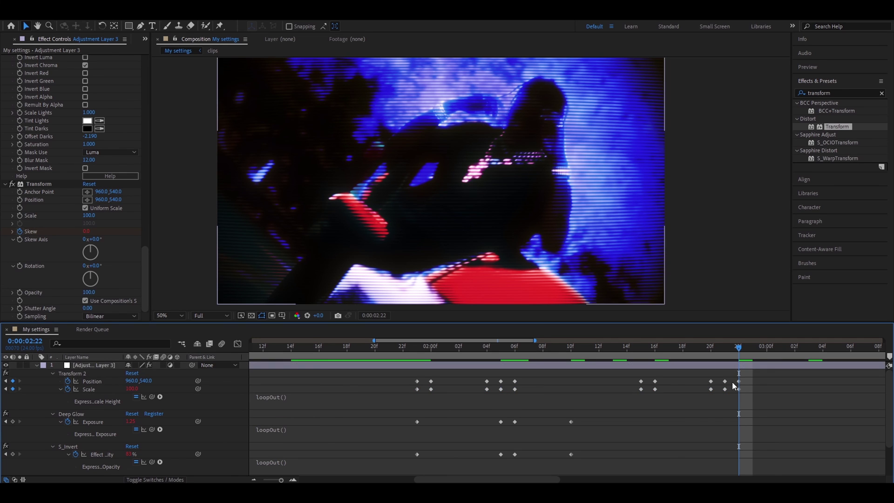
alt+click(68, 381)
text(loop)
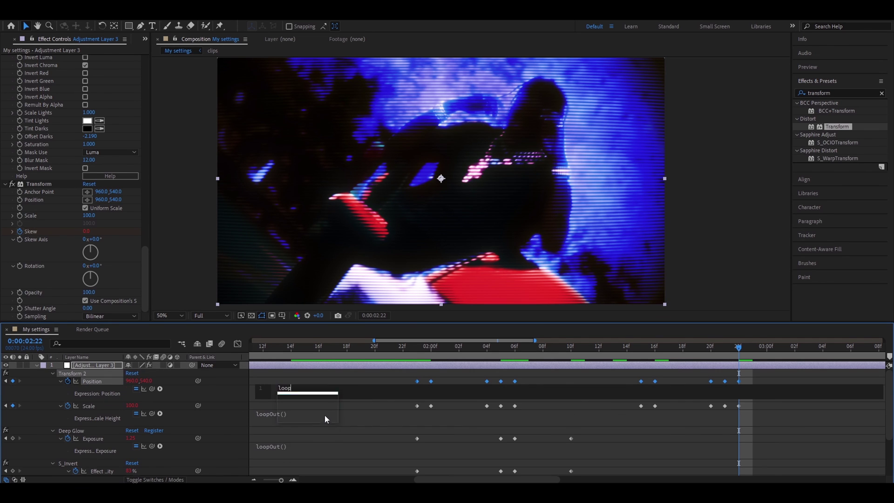
text(Out())
click(794, 349)
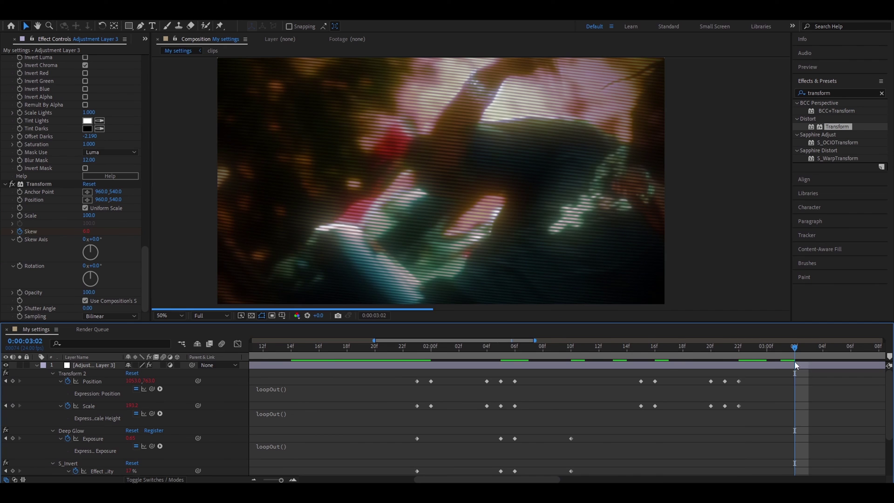
scroll(792, 372, down, 4)
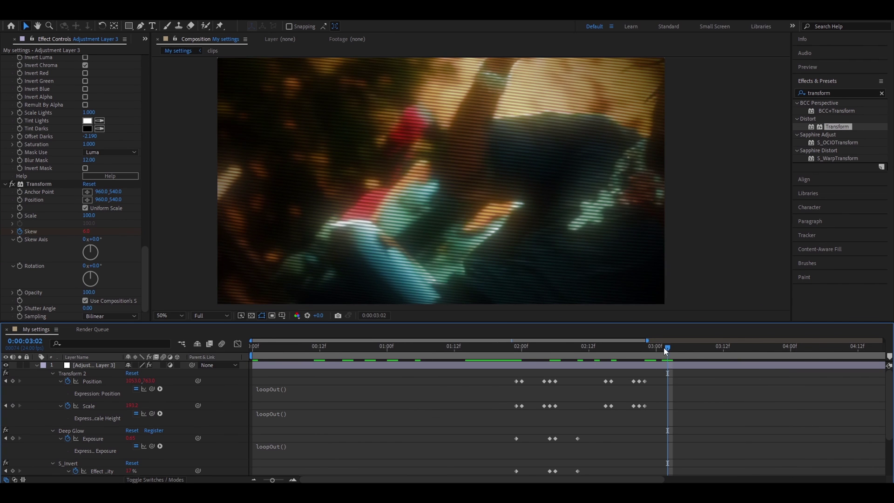
drag(664, 347, 632, 344)
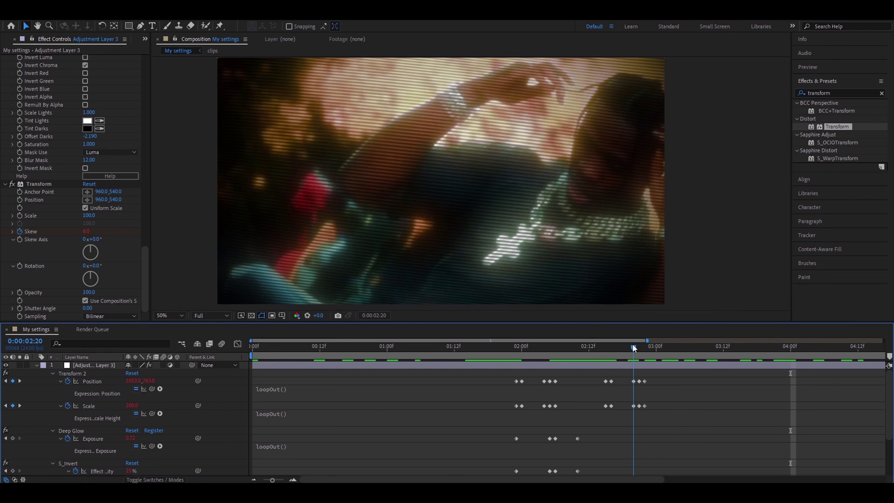
drag(634, 348, 579, 359)
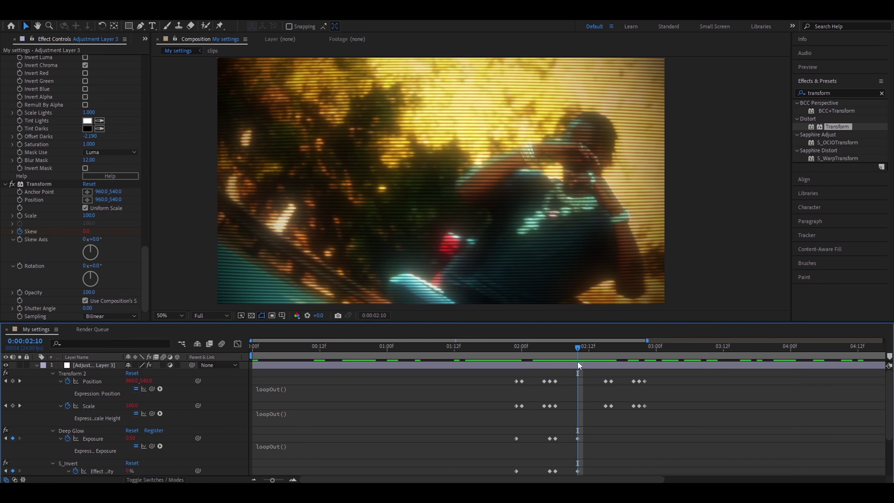
scroll(102, 209, up, 6)
- Select every effect from Transform 2 onward and save them via Animation > Save Animation Preset as 'TV Vintage effect'
click(404, 371)
click(40, 58)
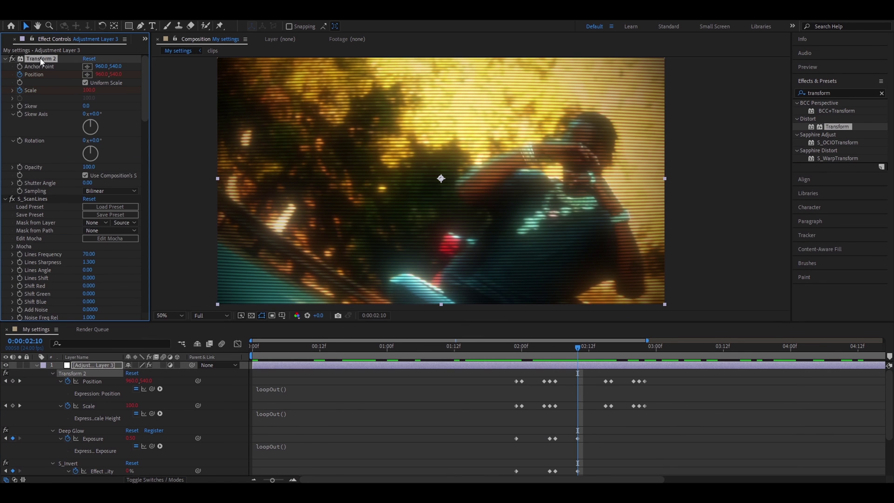
key(ctrl+a)
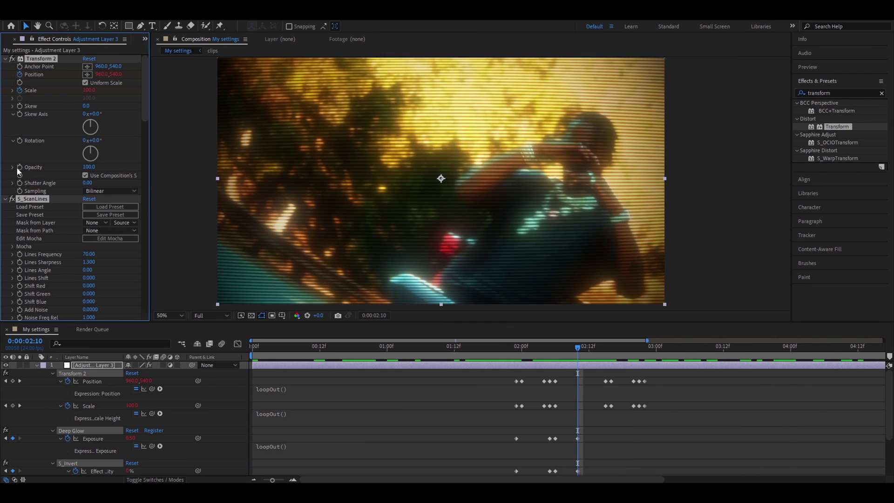
click(123, 21)
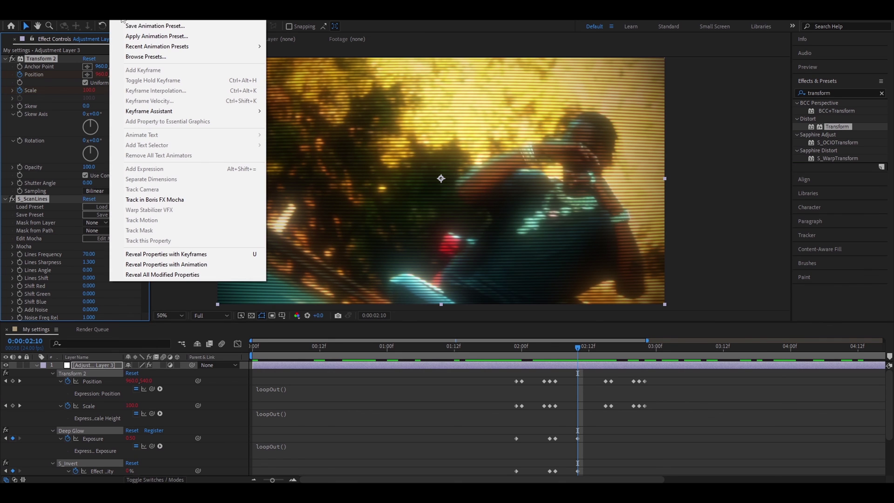
click(138, 24)
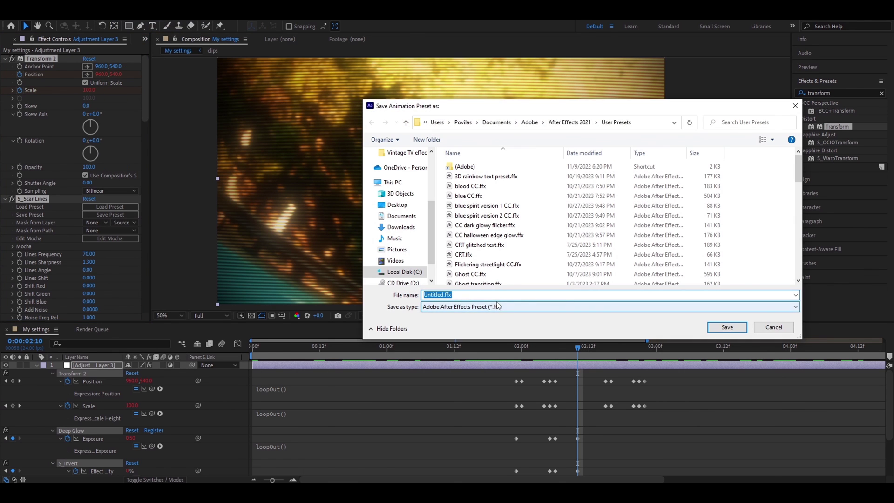
text(TV Vintage effect)
click(726, 327)
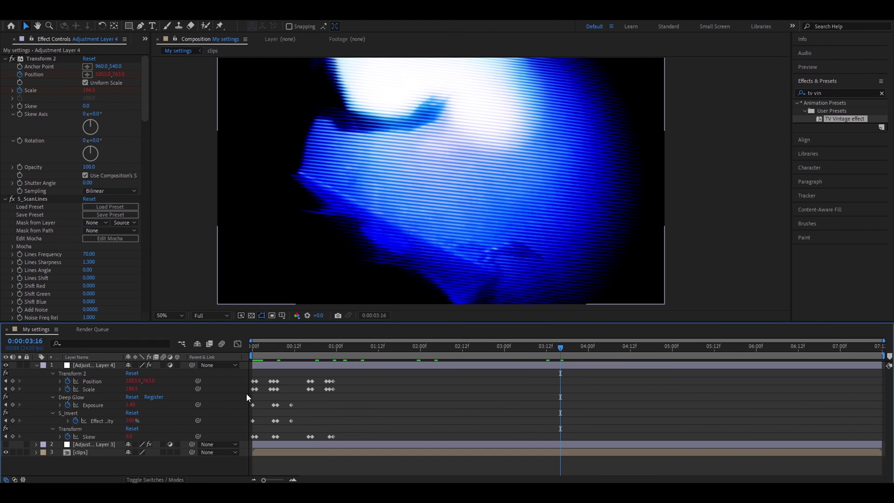